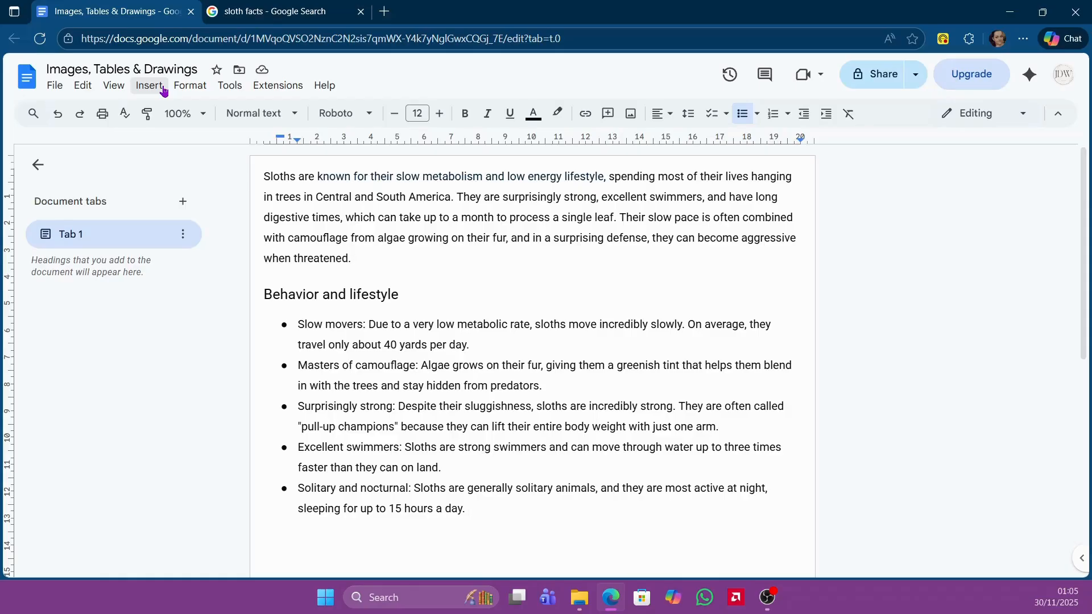
Search the web for "sloth" images to insert into the document.
click(161, 87)
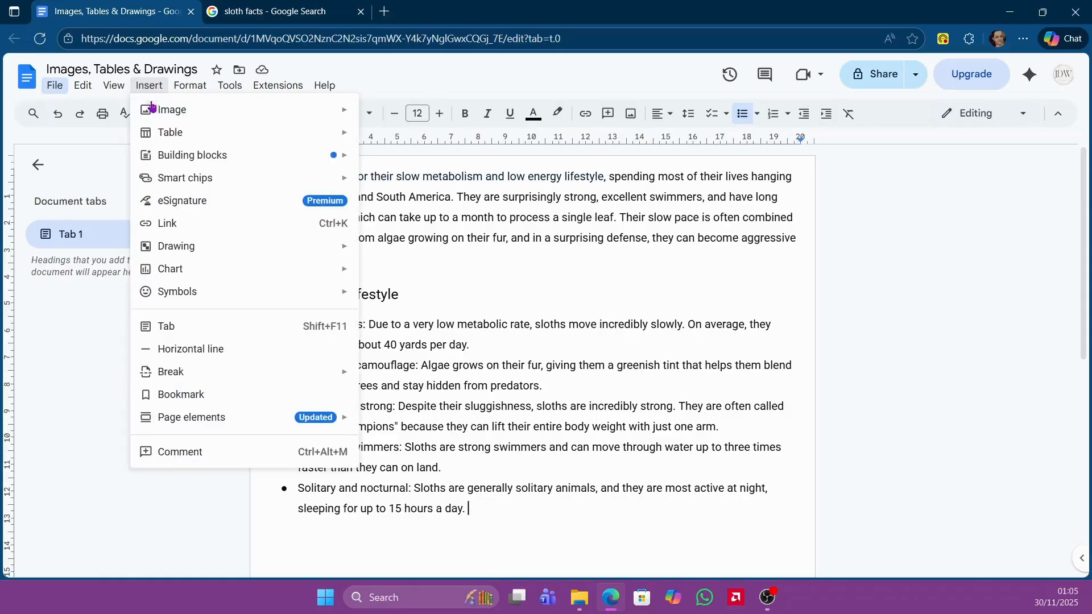
mouse_move(149, 114)
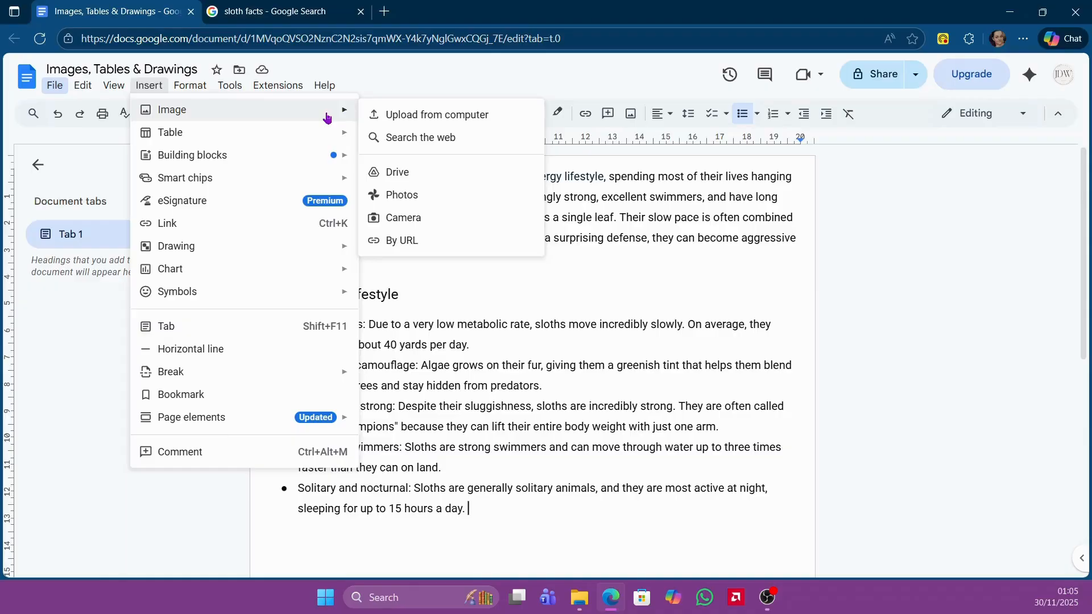
click(429, 137)
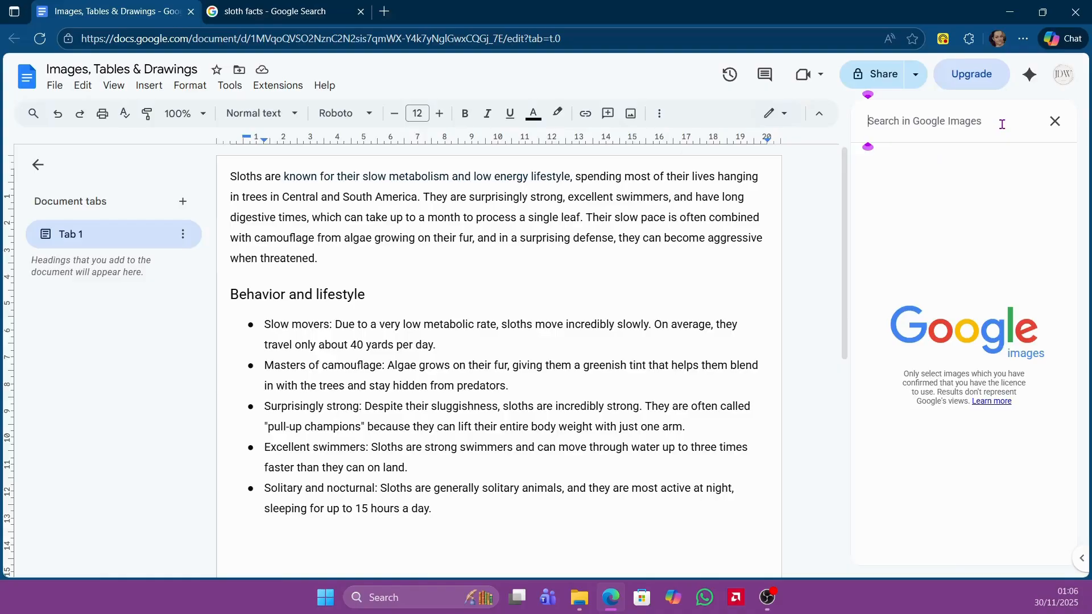
text(sloth)
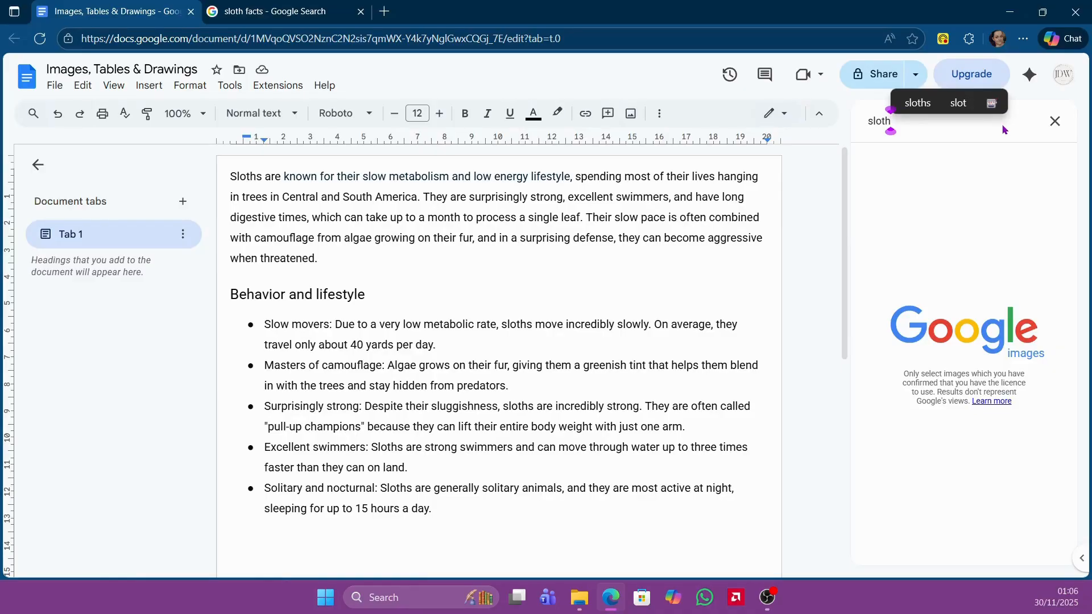
key(Return)
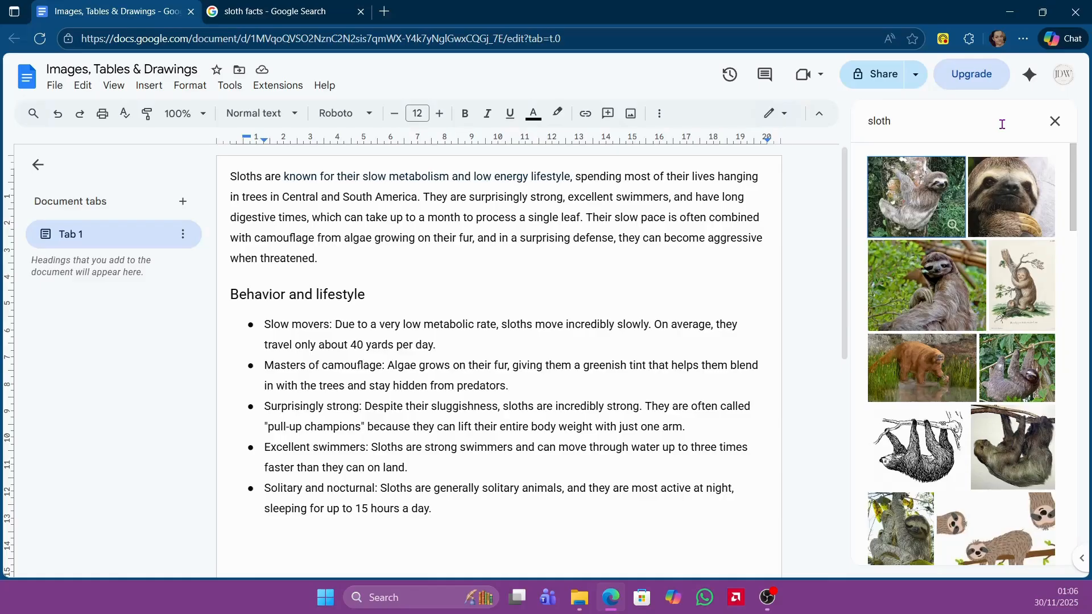
Insert the photo of the pale brown sloth hanging upside down from the image results at the end of the bulleted list.
scroll(908, 456, down, 6)
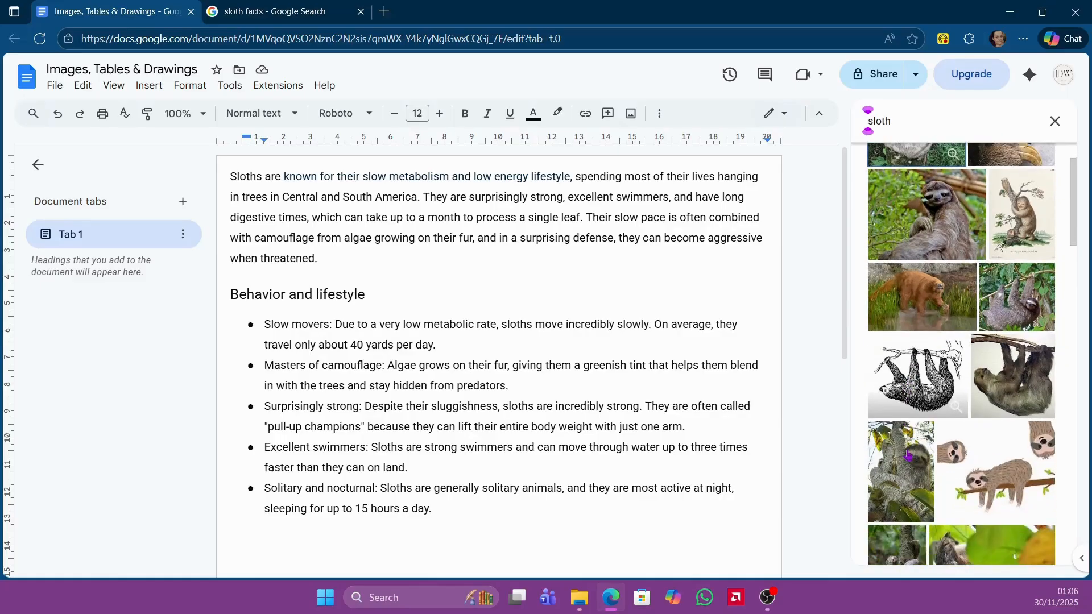
scroll(908, 456, down, 8)
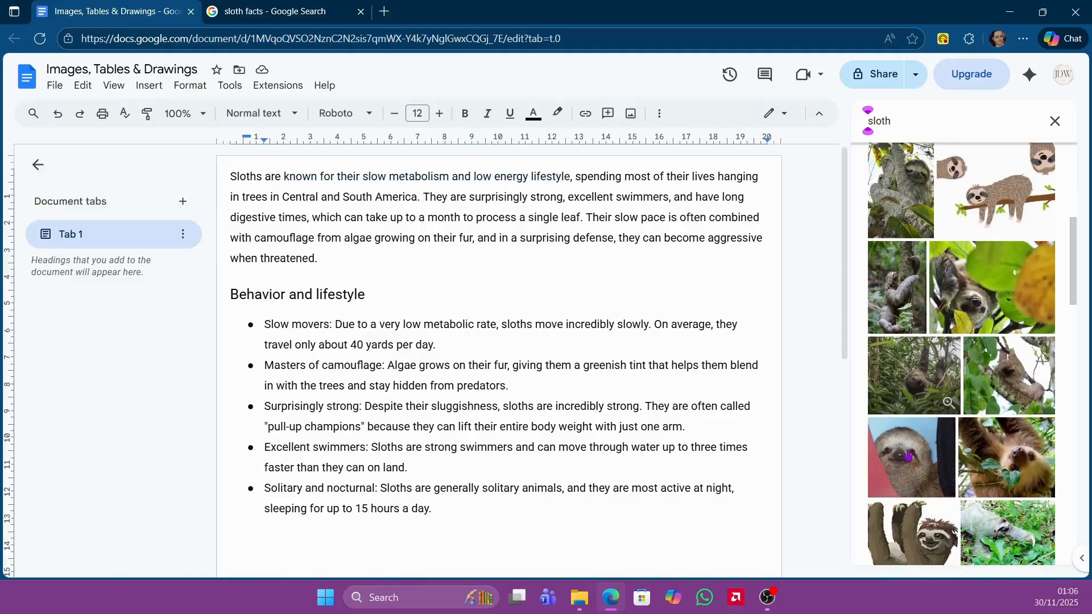
scroll(908, 456, down, 1)
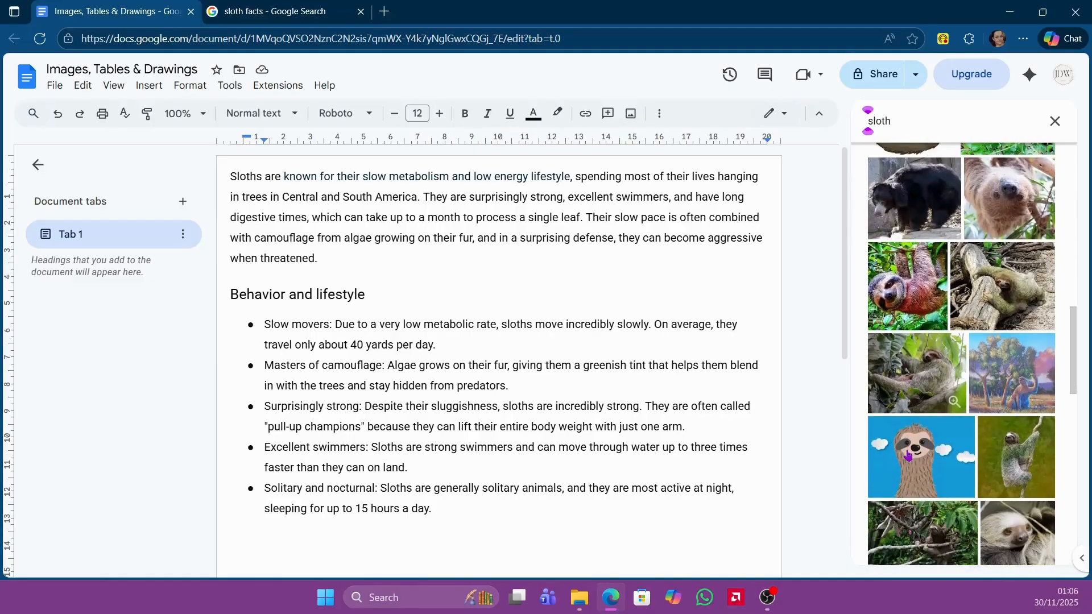
scroll(908, 456, up, 12)
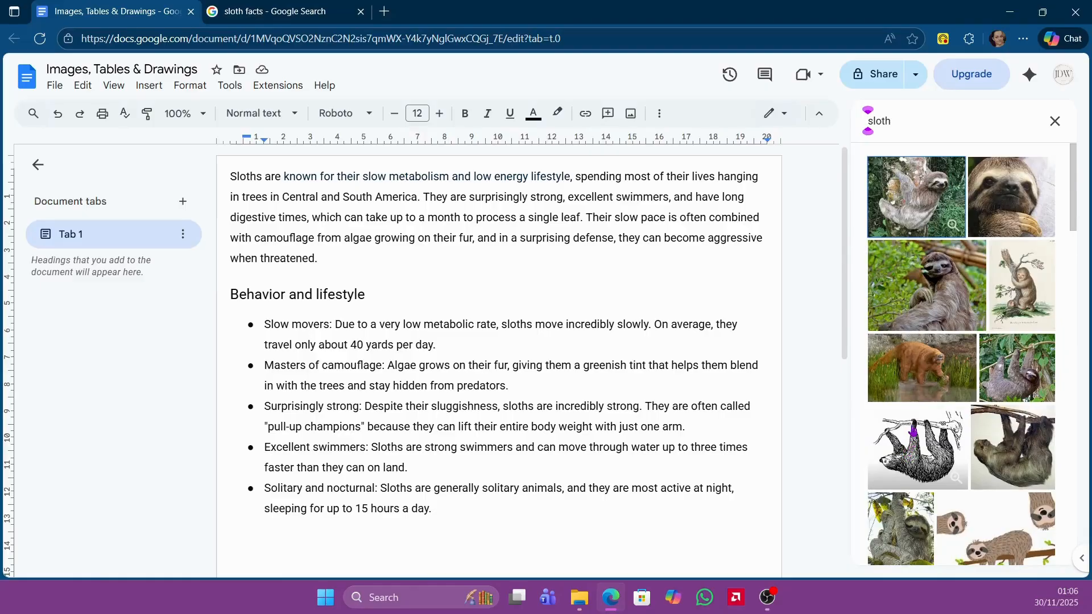
scroll(913, 432, down, 8)
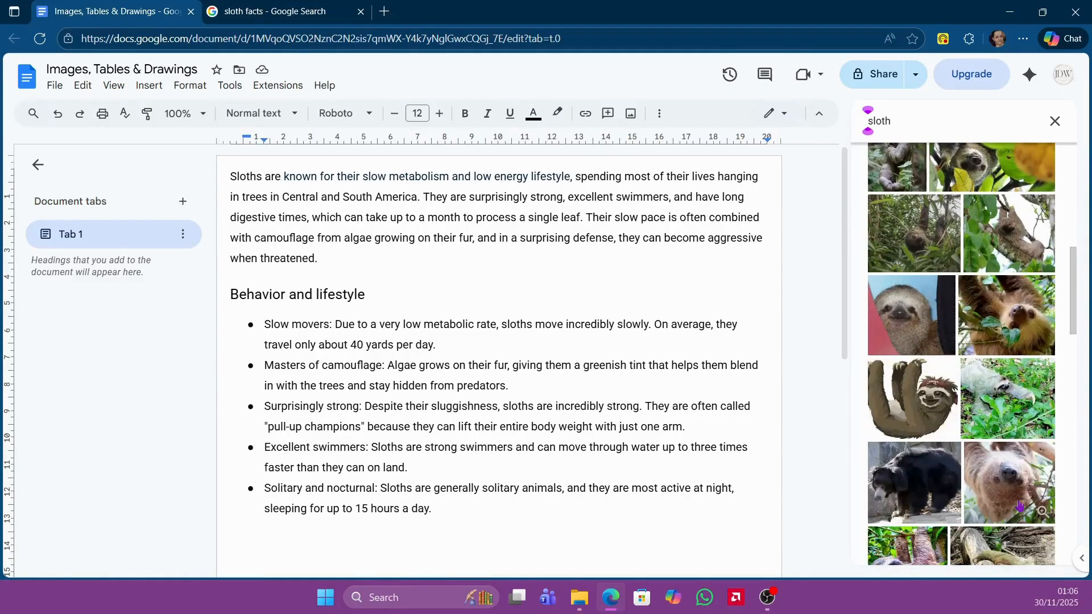
scroll(1006, 505, down, 2)
scroll(1005, 505, down, 2)
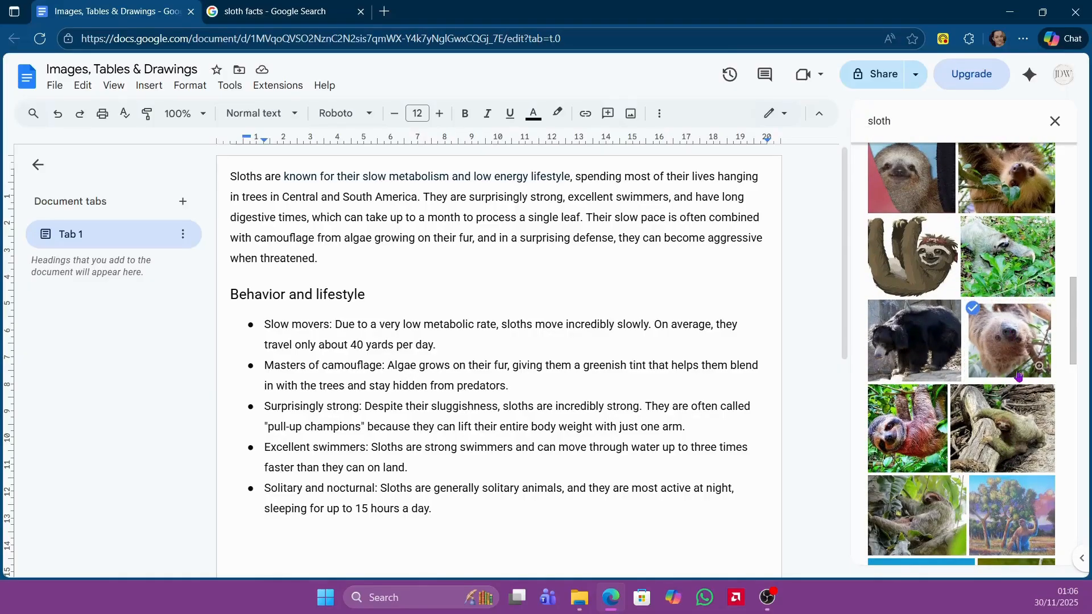
click(1006, 328)
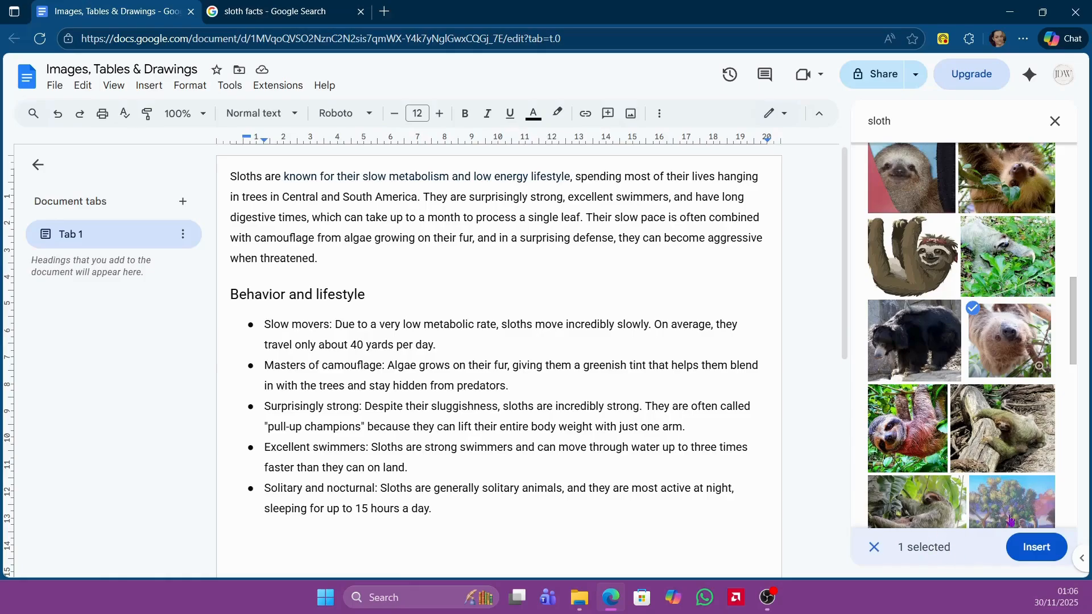
click(1030, 553)
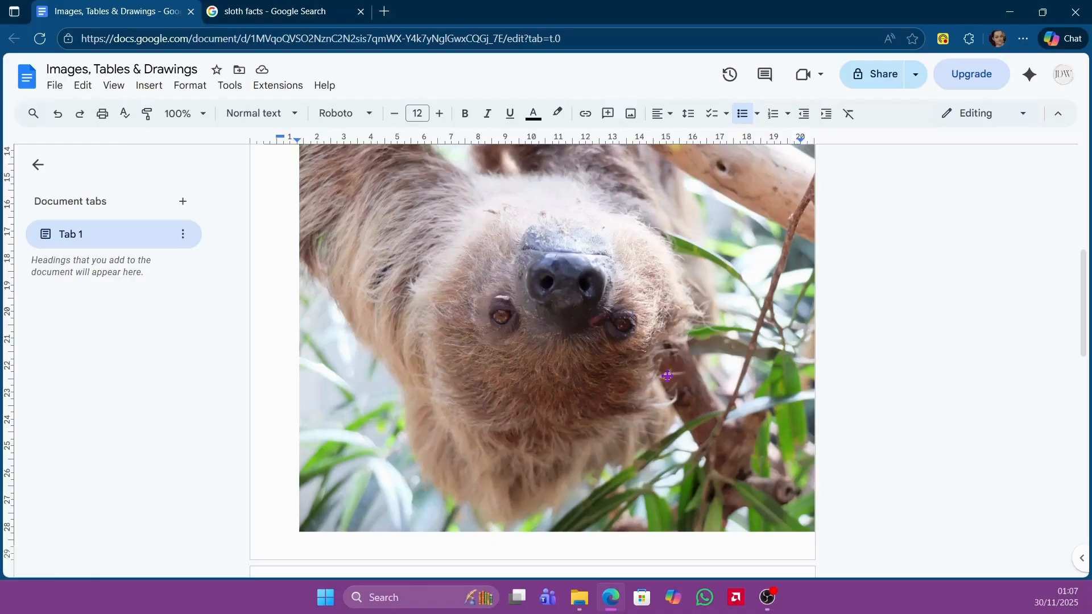
Shrink the inserted sloth photo proportionally to less than half its width so it fits on the first page.
click(664, 273)
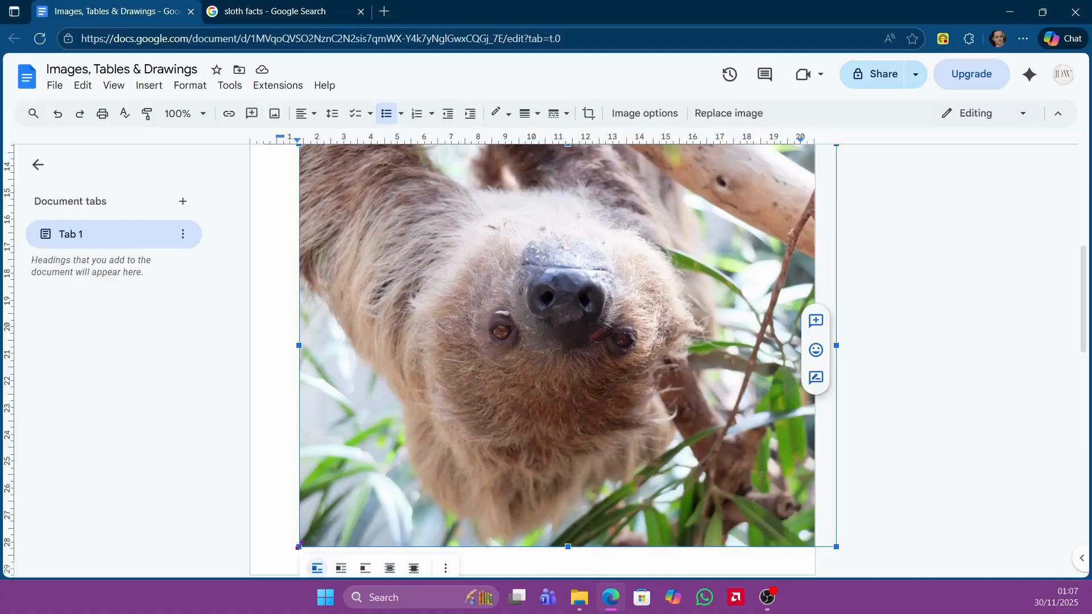
drag(299, 546, 614, 293)
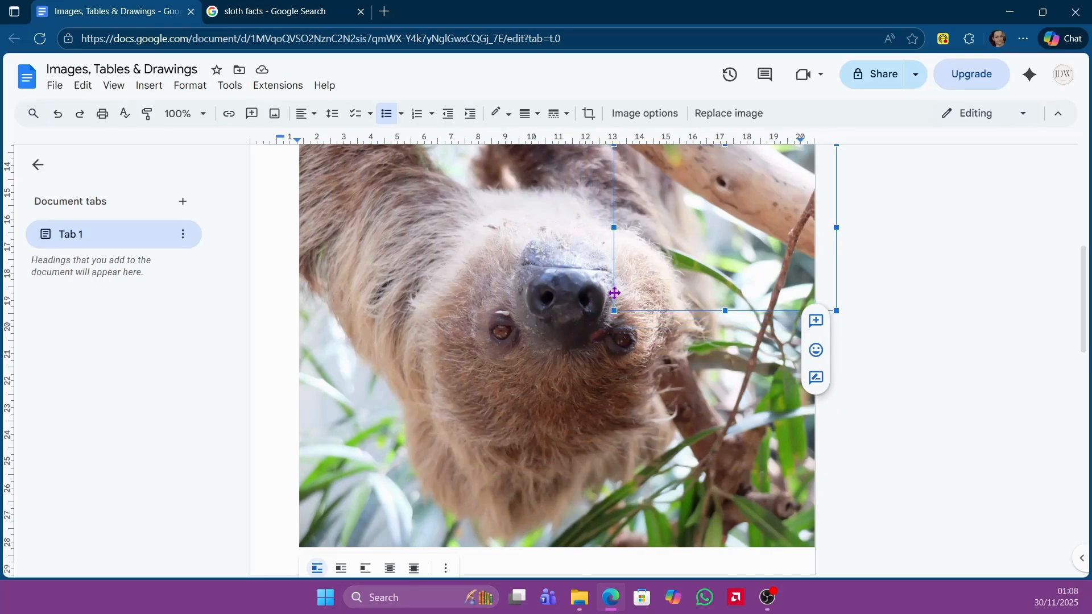
drag(614, 293, 615, 294)
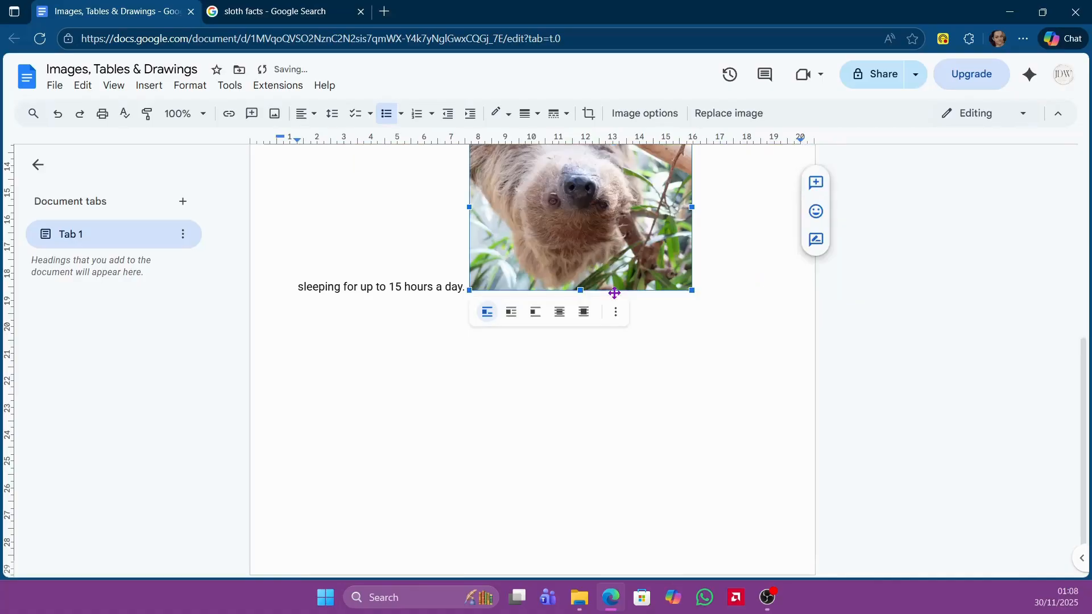
scroll(581, 463, up, 3)
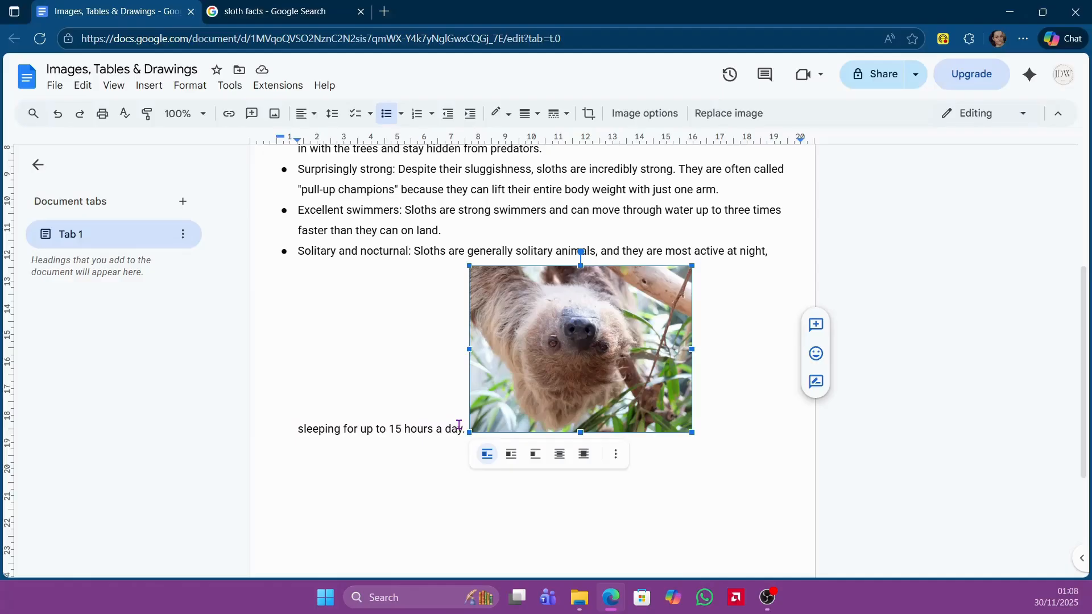
Set the sloth photo to wrap text and move it to the right of the bullets, starting beside "Masters of camouflage".
click(512, 455)
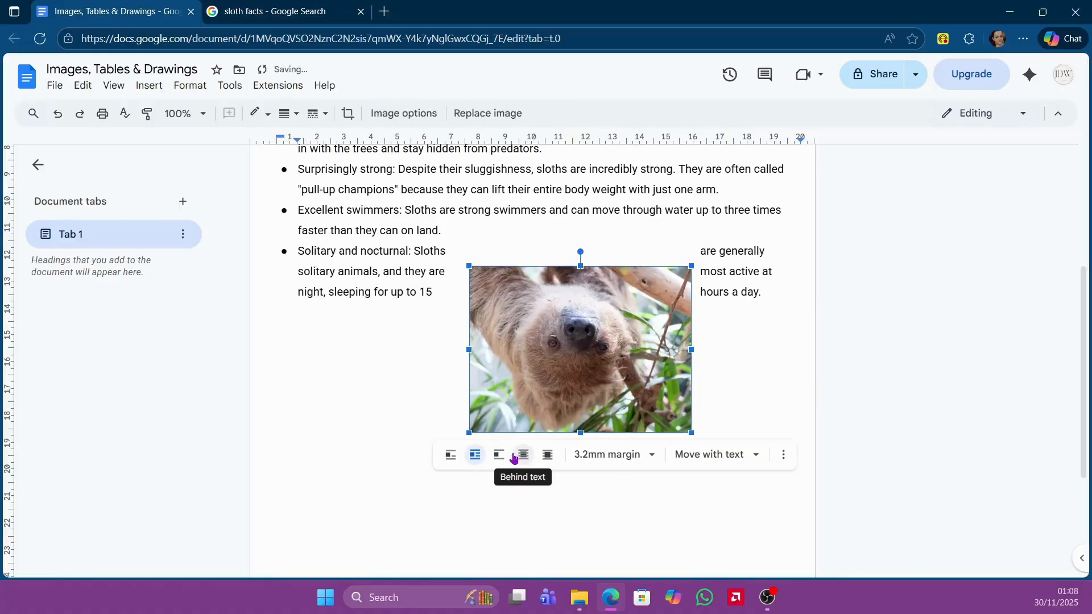
drag(568, 304, 632, 300)
scroll(658, 355, up, 2)
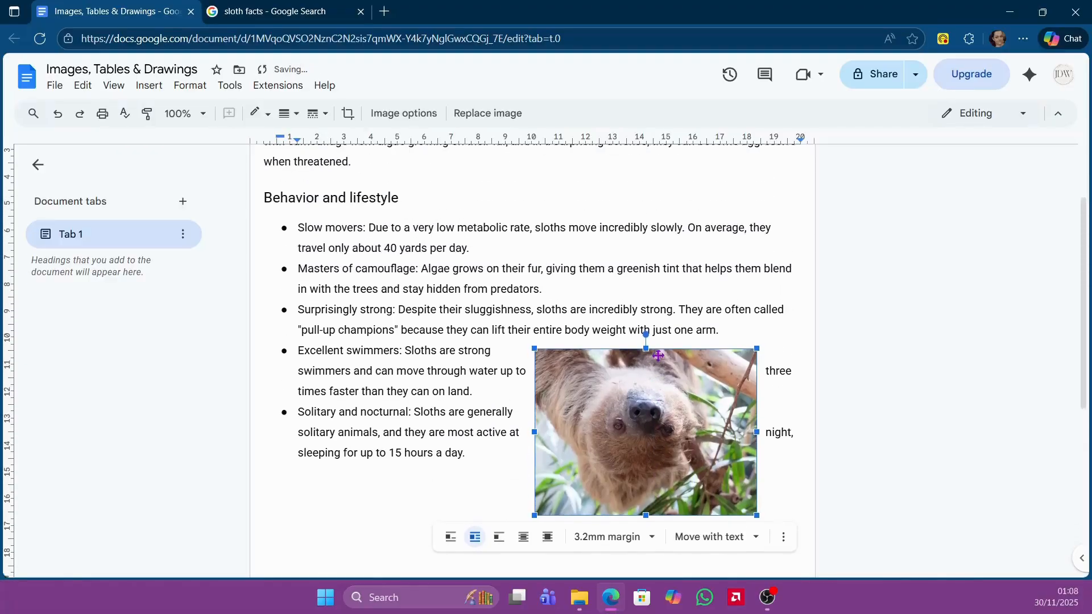
drag(658, 355, 683, 361)
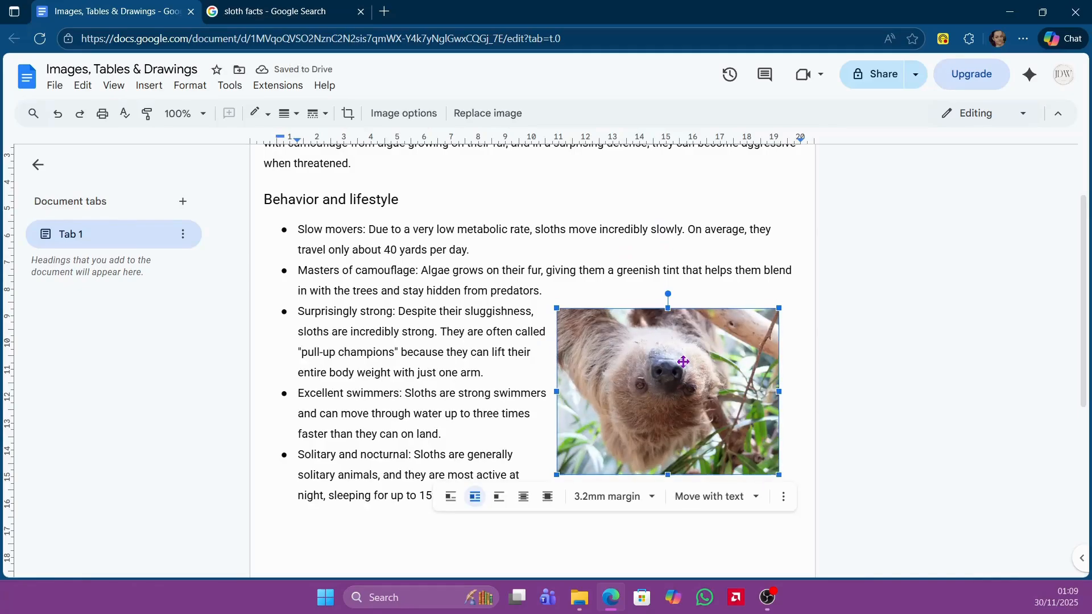
drag(683, 361, 696, 290)
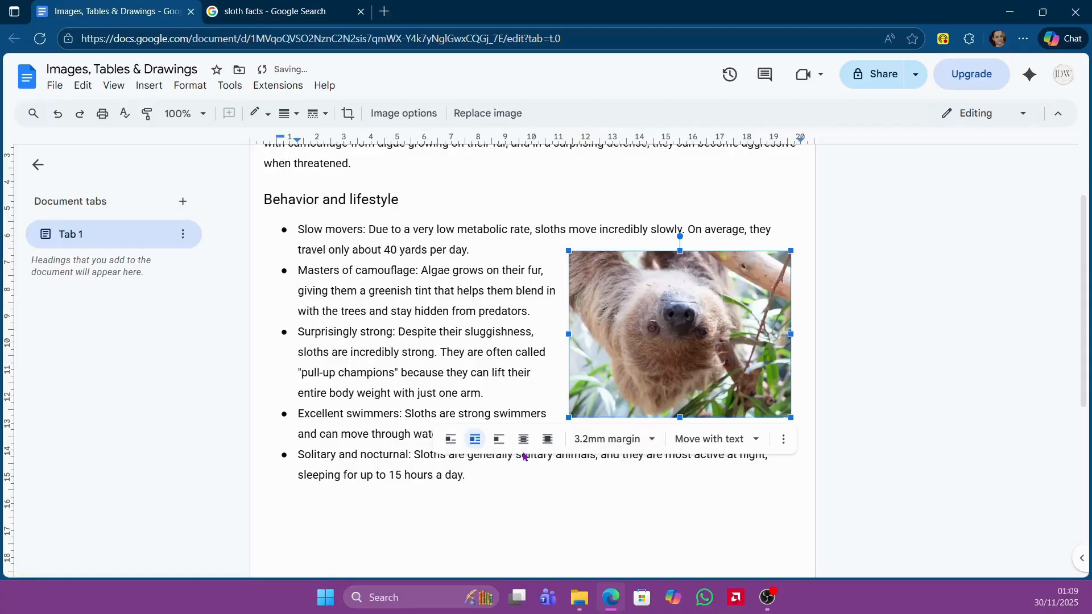
Set the sloth photo to break text and move it between the "Slow movers" and "Masters of camouflage" bullets.
click(504, 447)
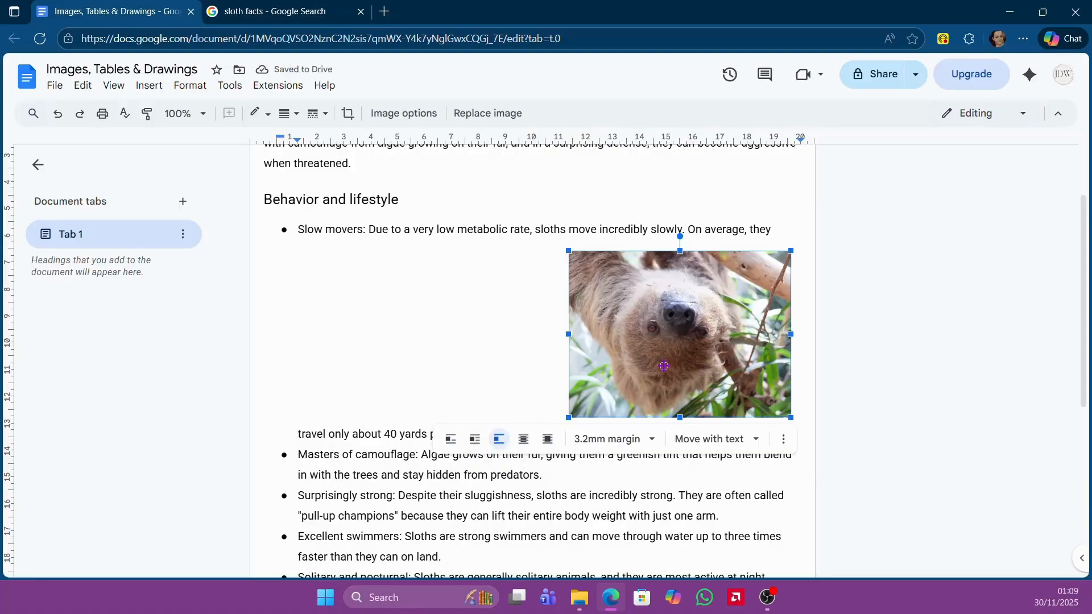
drag(659, 364, 560, 356)
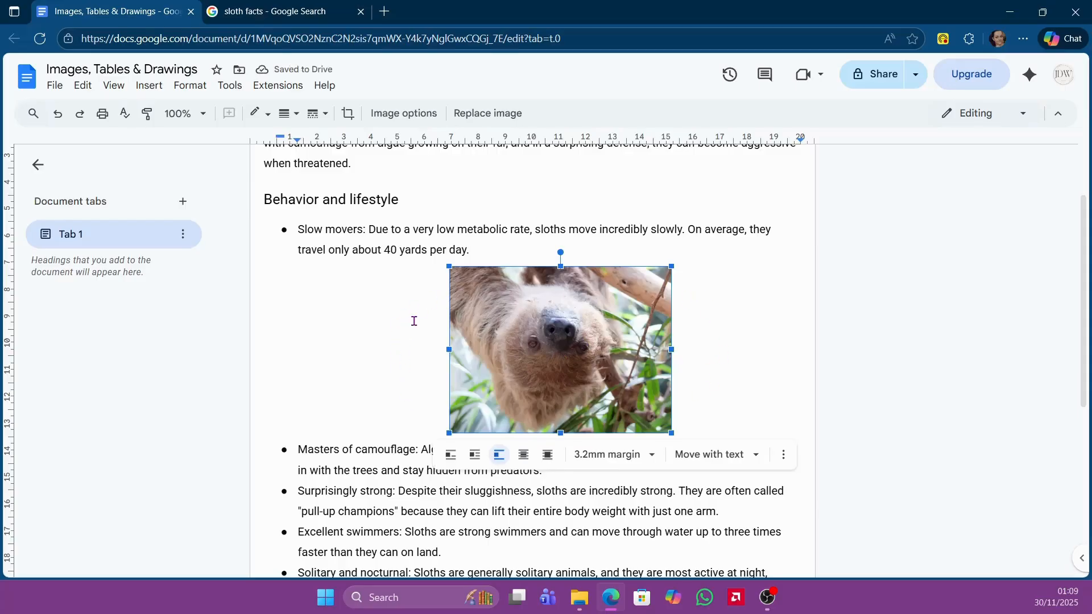
Place the sloth photo behind text and shift it down, and then set it in front of text over the right part of the bullets.
click(527, 461)
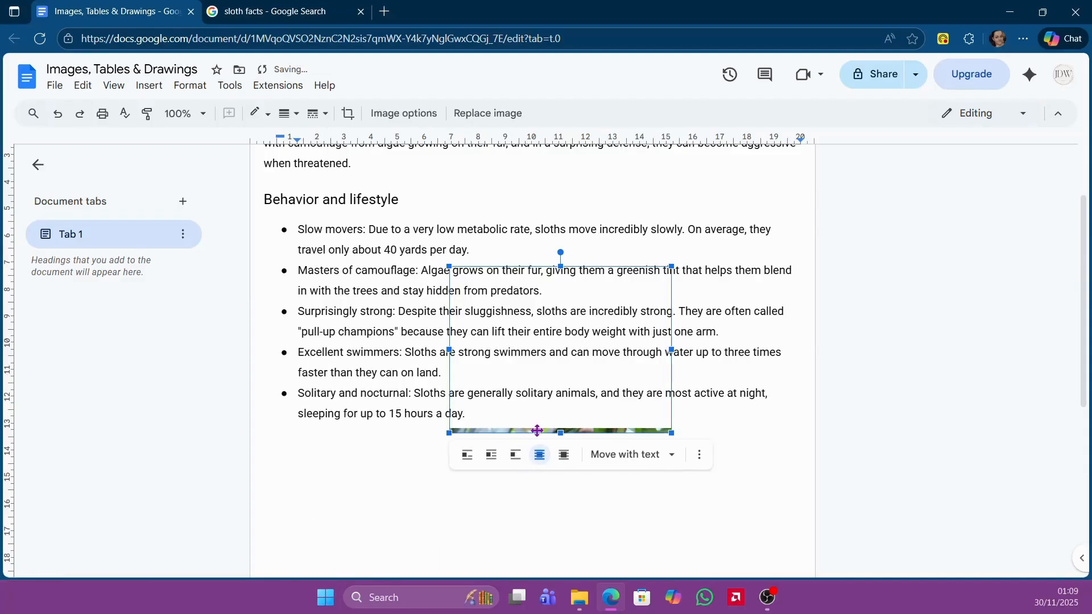
drag(540, 430, 555, 471)
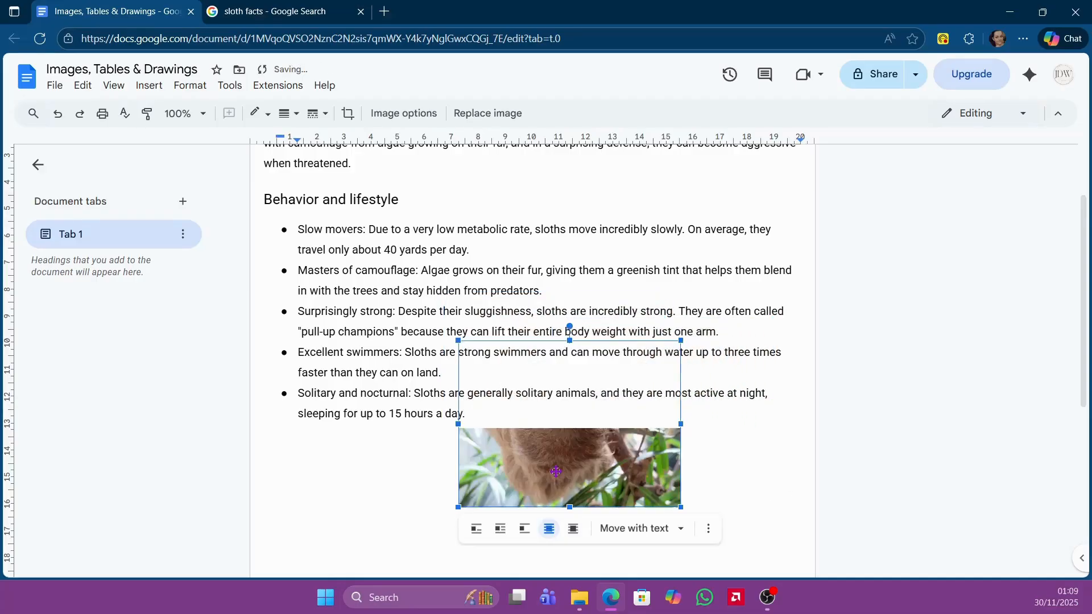
click(575, 534)
drag(560, 432, 674, 347)
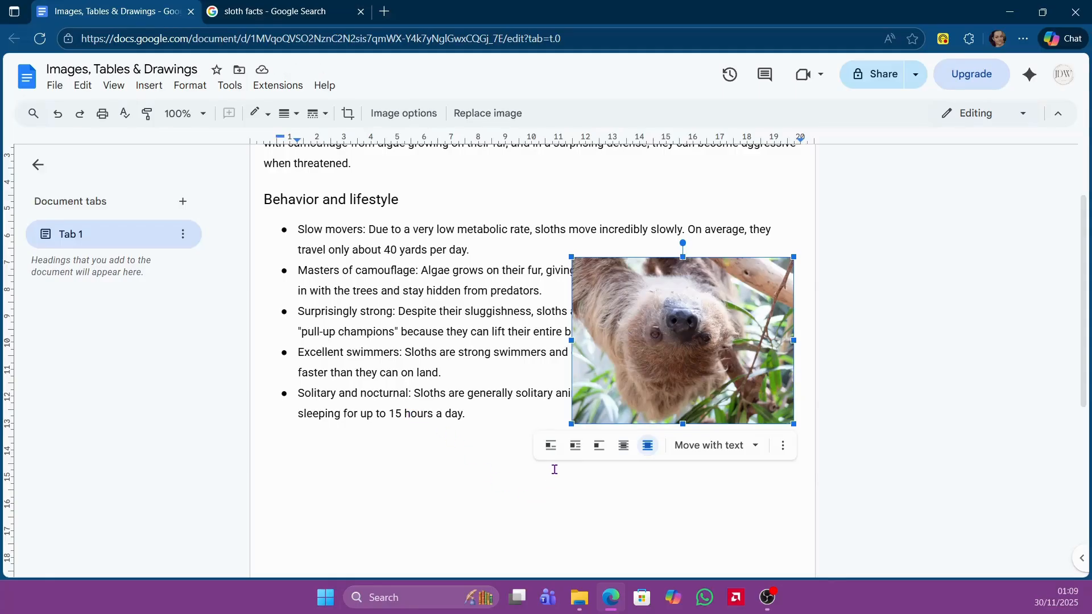
Set the sloth photo back to wrap text and align it to the right of the bullets, level with "Slow movers".
click(580, 450)
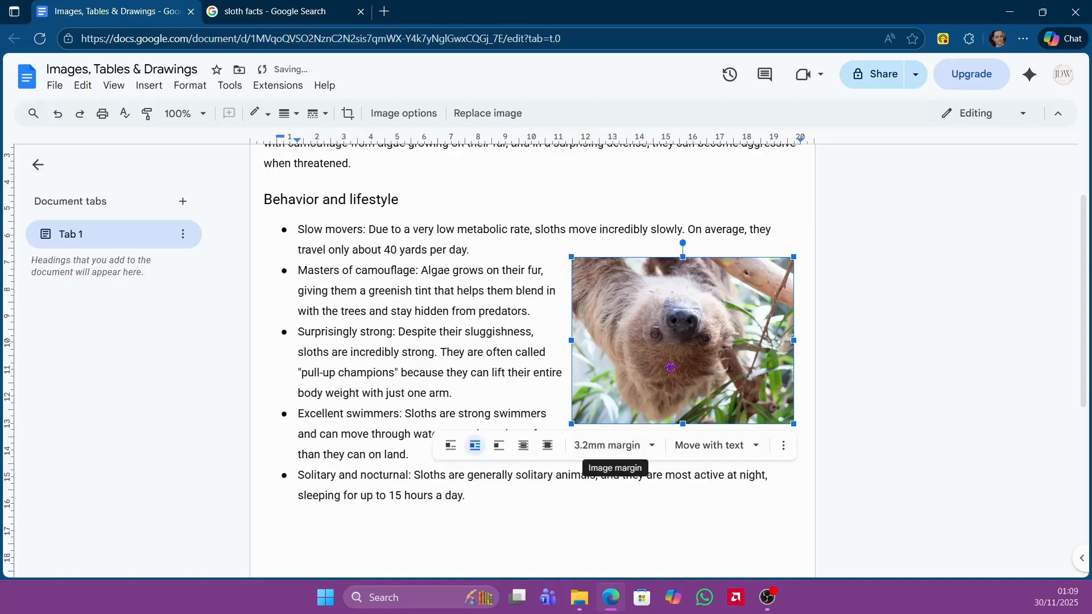
drag(695, 340, 688, 306)
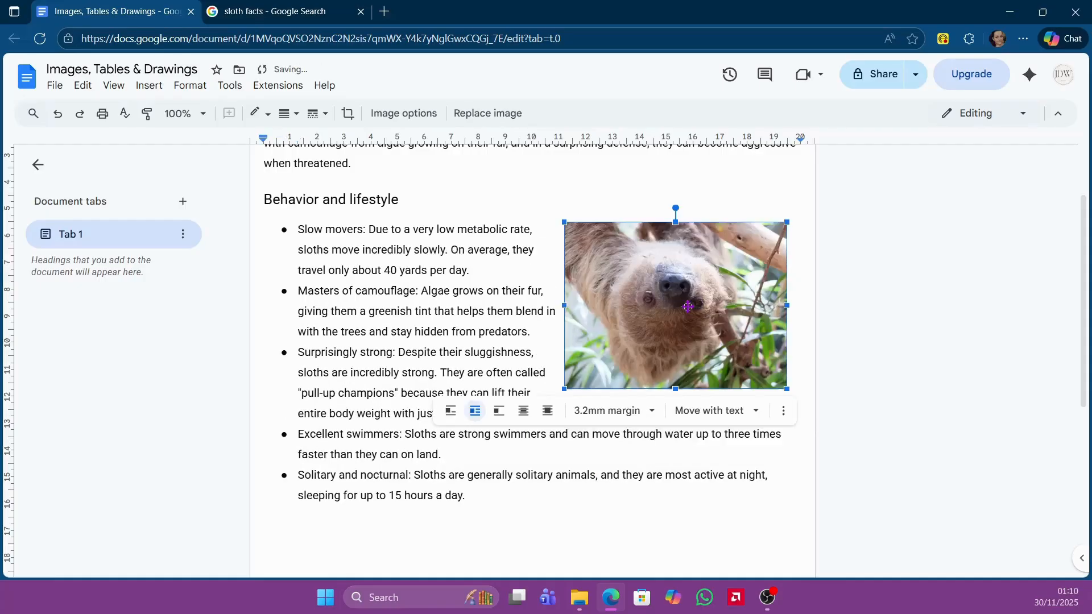
click(862, 334)
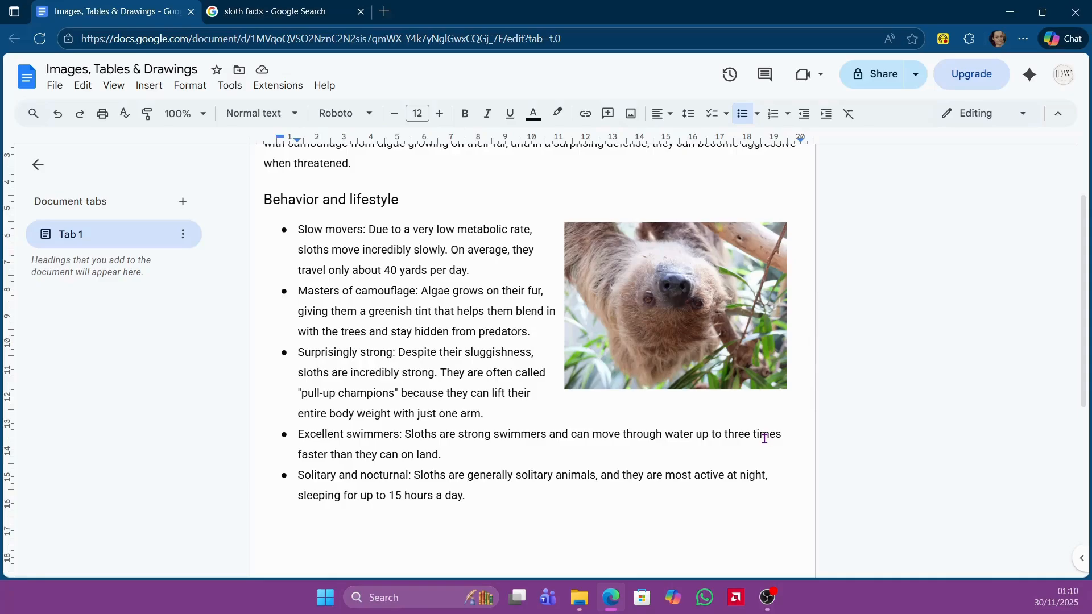
Show the sloth photo's size and rotation options and set its width to 8.31 cm with the aspect ratio locked.
click(730, 312)
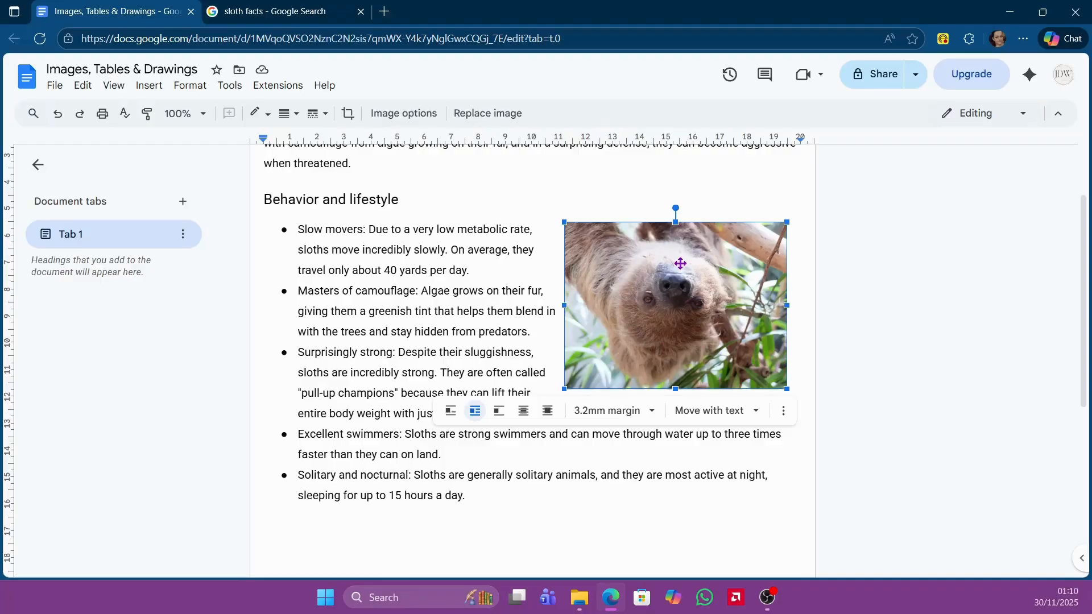
click(404, 113)
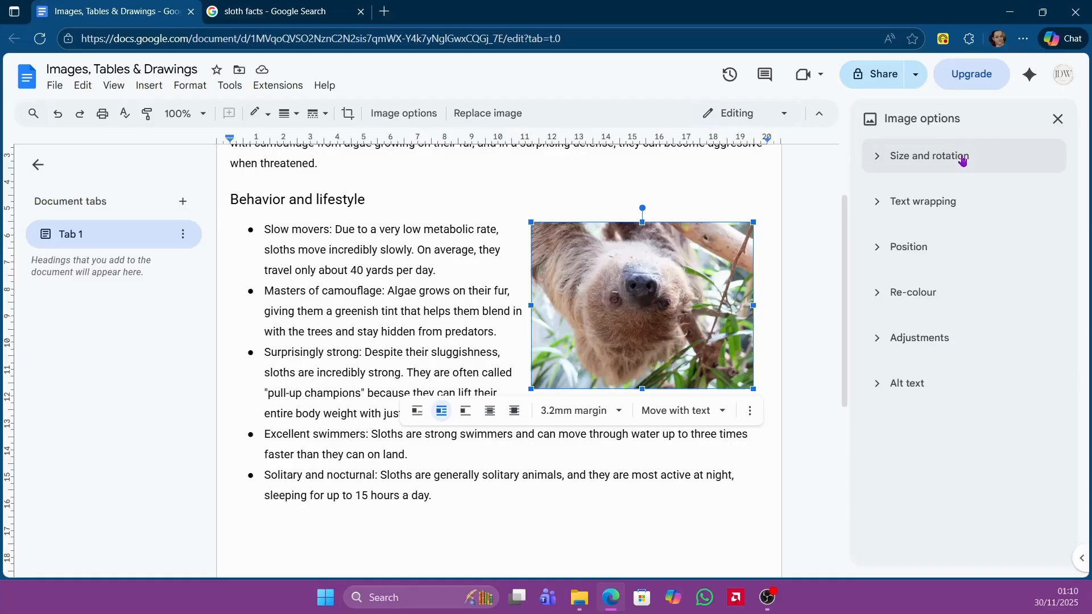
click(880, 160)
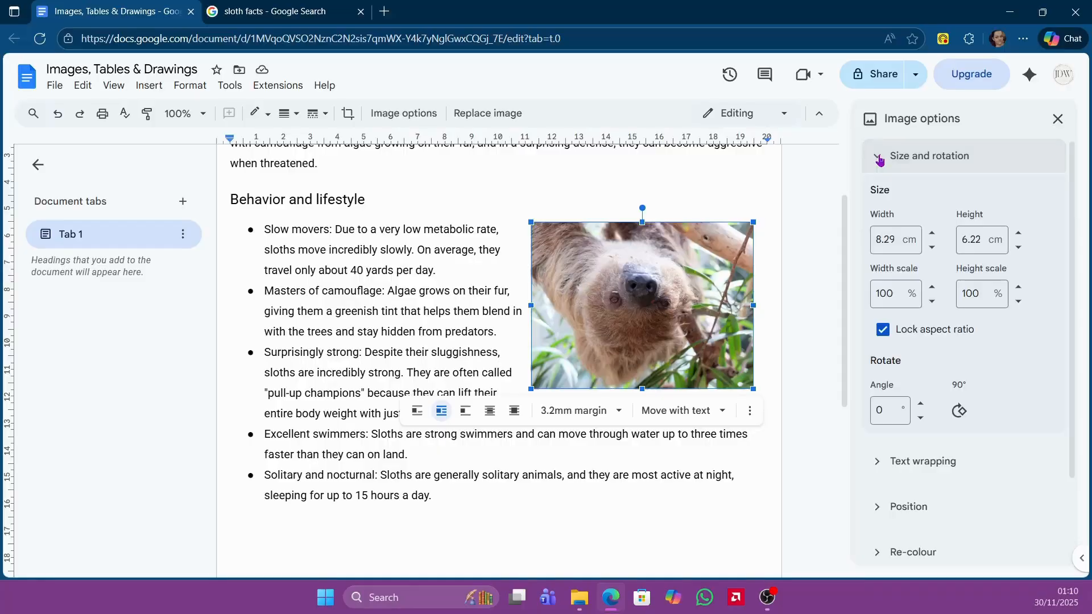
click(933, 247)
click(933, 234)
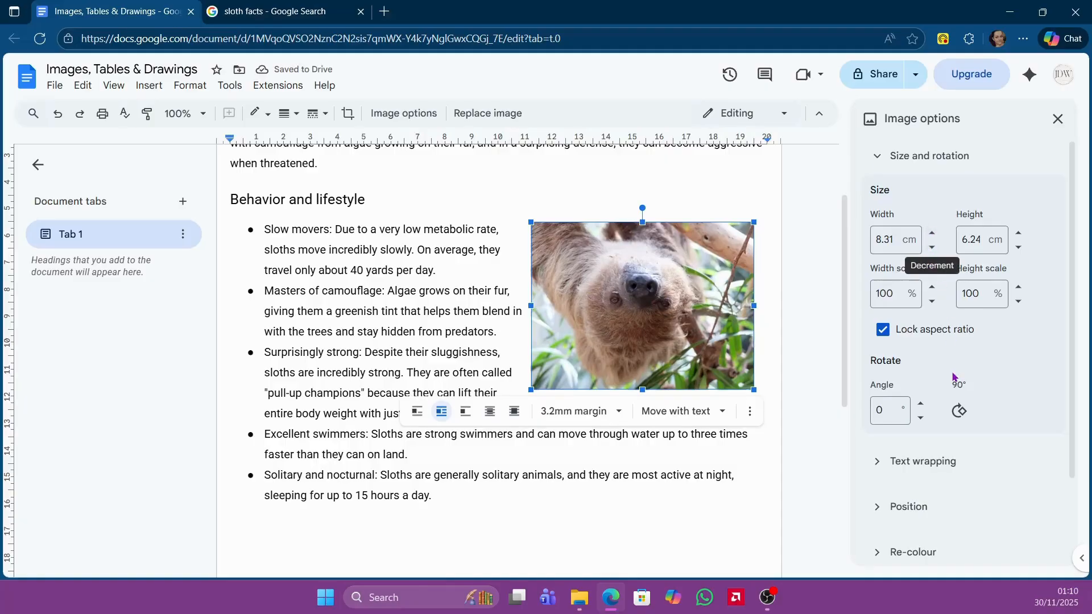
Review the sloth photo's text wrapping, margin and position options.
scroll(910, 387, down, 2)
click(903, 390)
scroll(904, 391, down, 3)
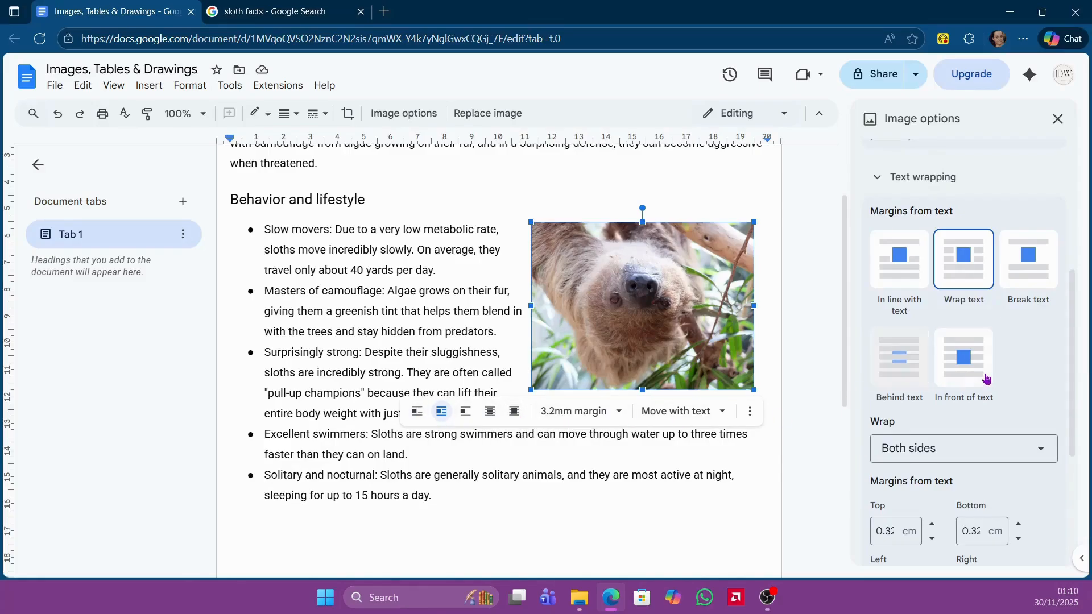
scroll(992, 377, down, 4)
scroll(1020, 387, down, 3)
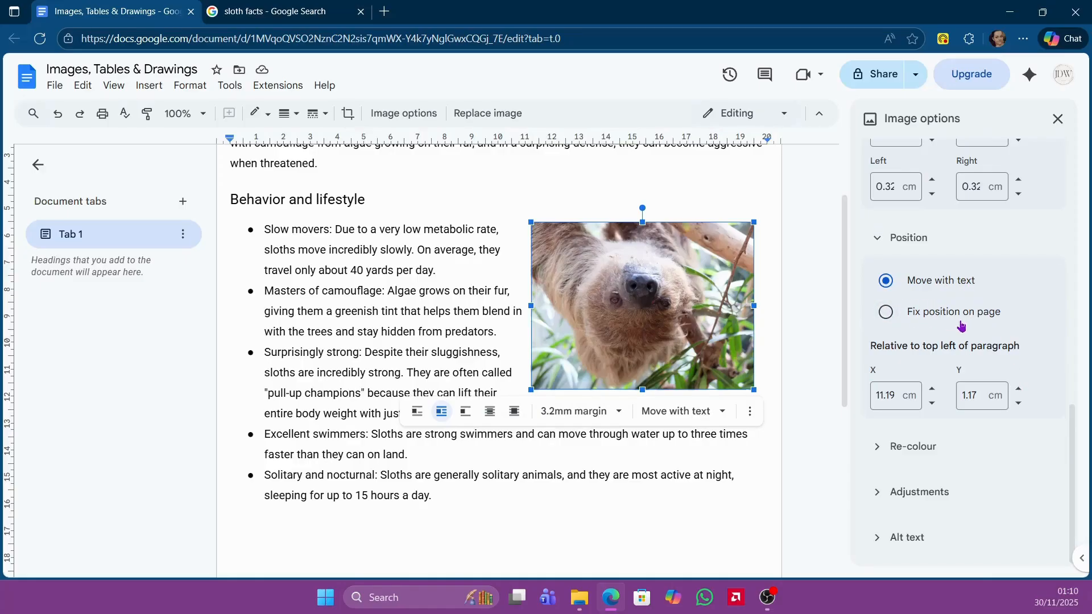
Re-colour the sloth photo with the blue Light 8 preset.
click(936, 448)
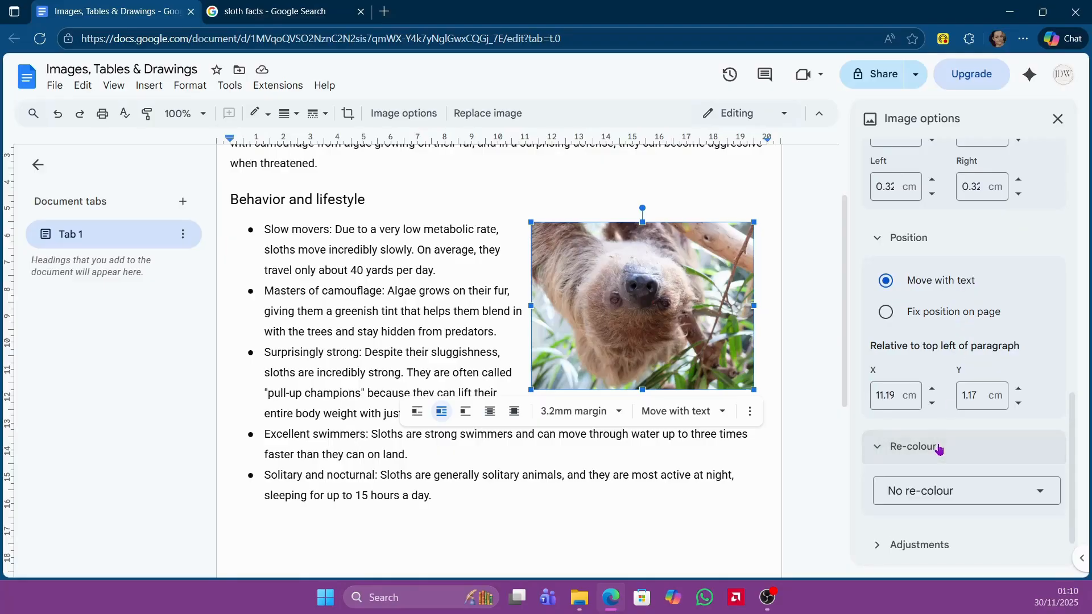
click(961, 444)
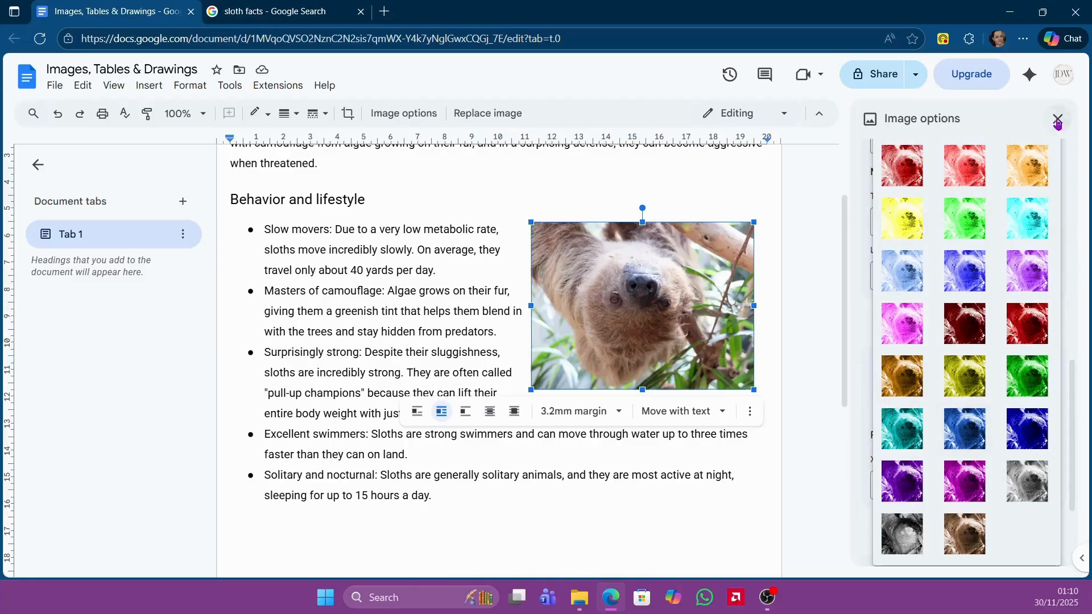
scroll(988, 384, up, 3)
scroll(988, 384, up, 3)
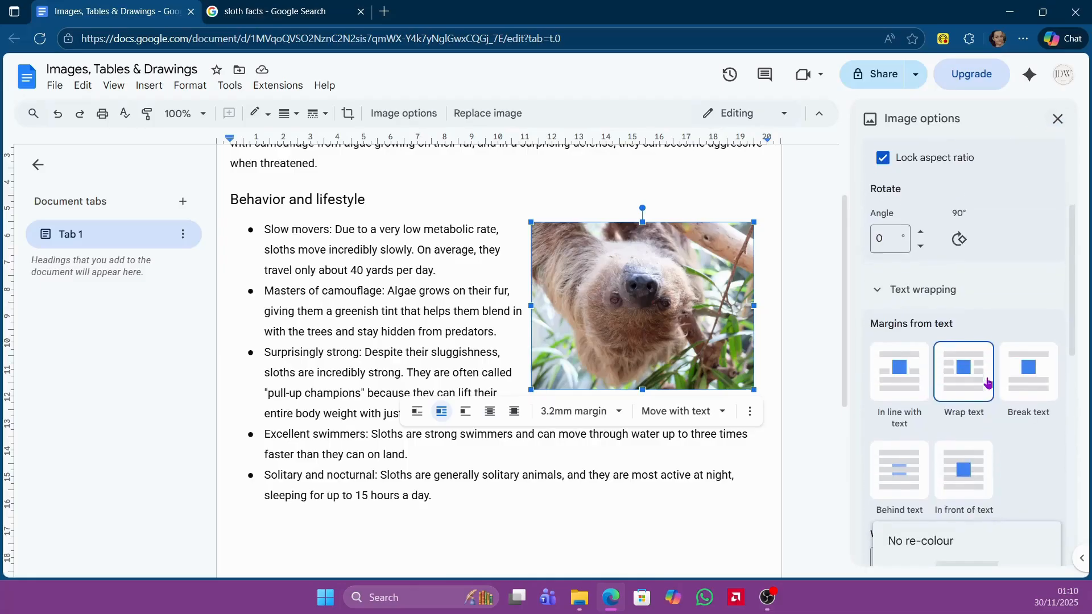
click(971, 262)
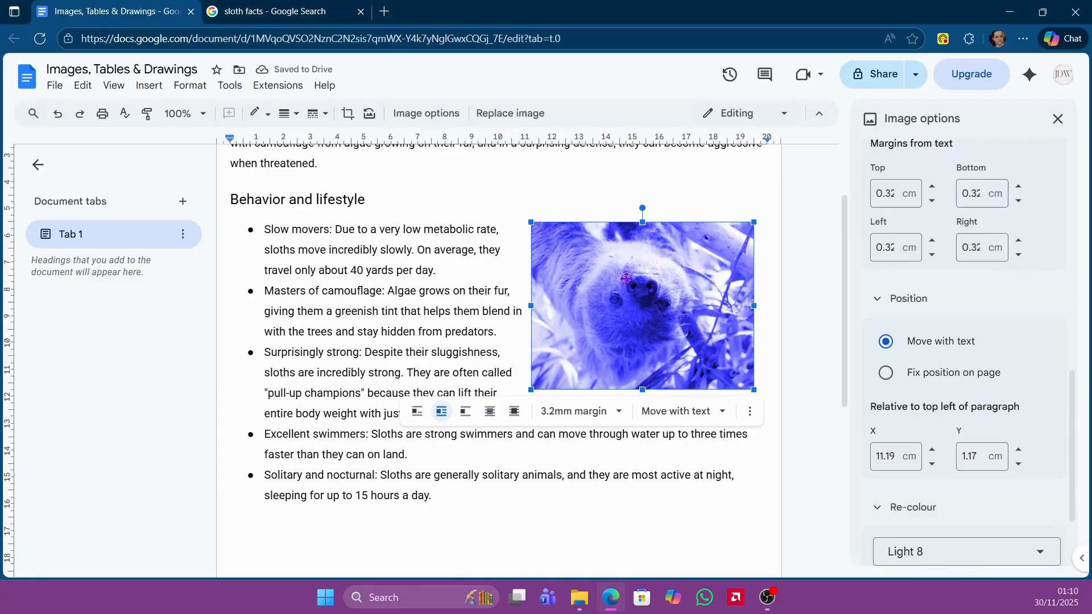
Set the sloth photo's colouring back to No re-colour.
scroll(910, 398, down, 3)
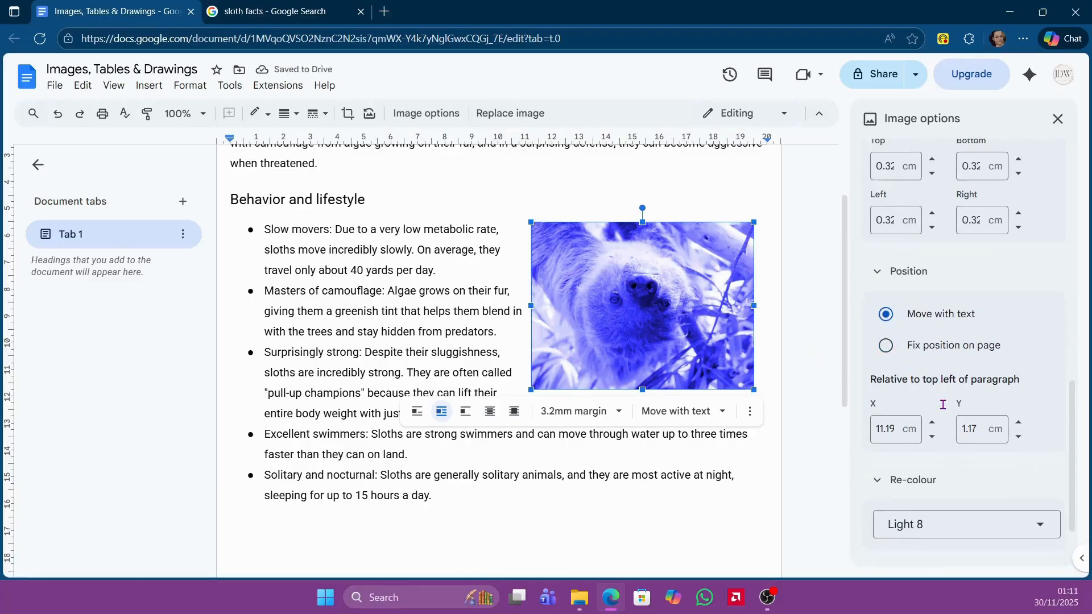
click(930, 441)
scroll(931, 442, up, 5)
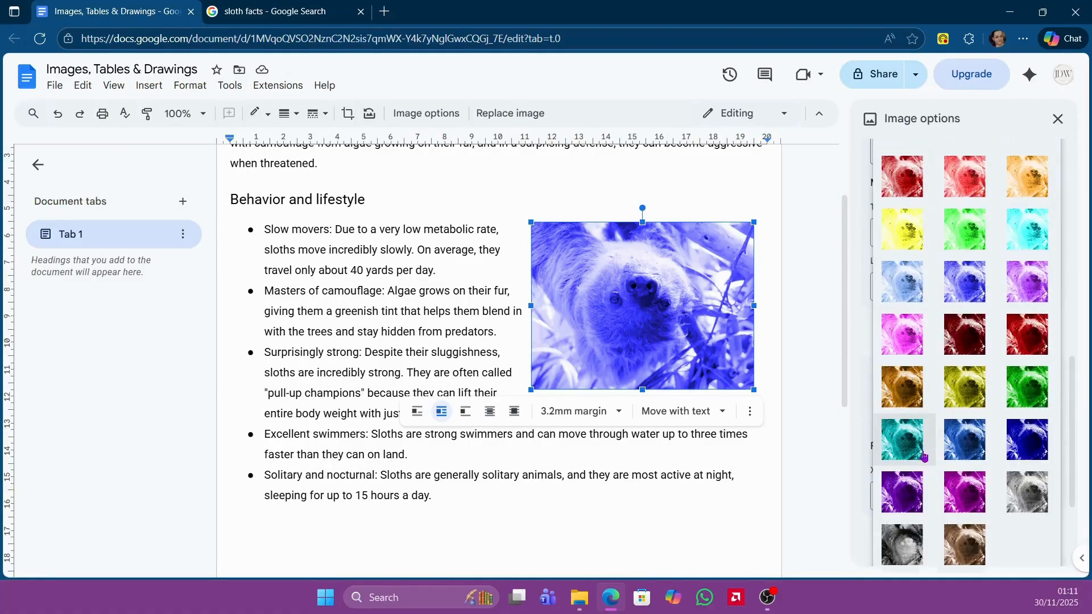
click(927, 412)
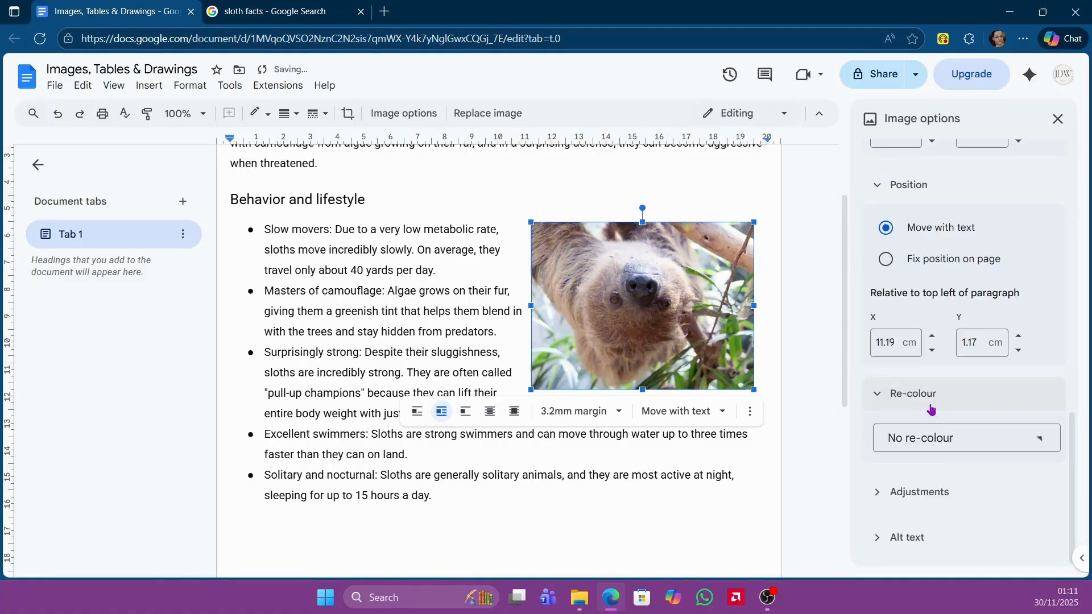
Review the sloth photo's opacity, brightness, contrast, alt text and image title options, and close the image options.
click(928, 492)
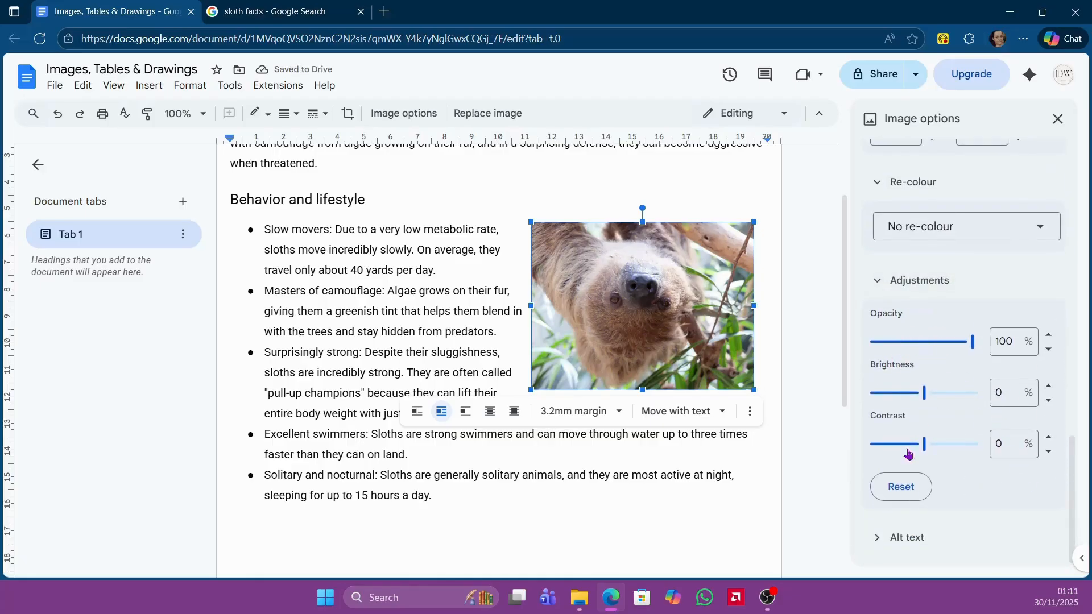
click(908, 542)
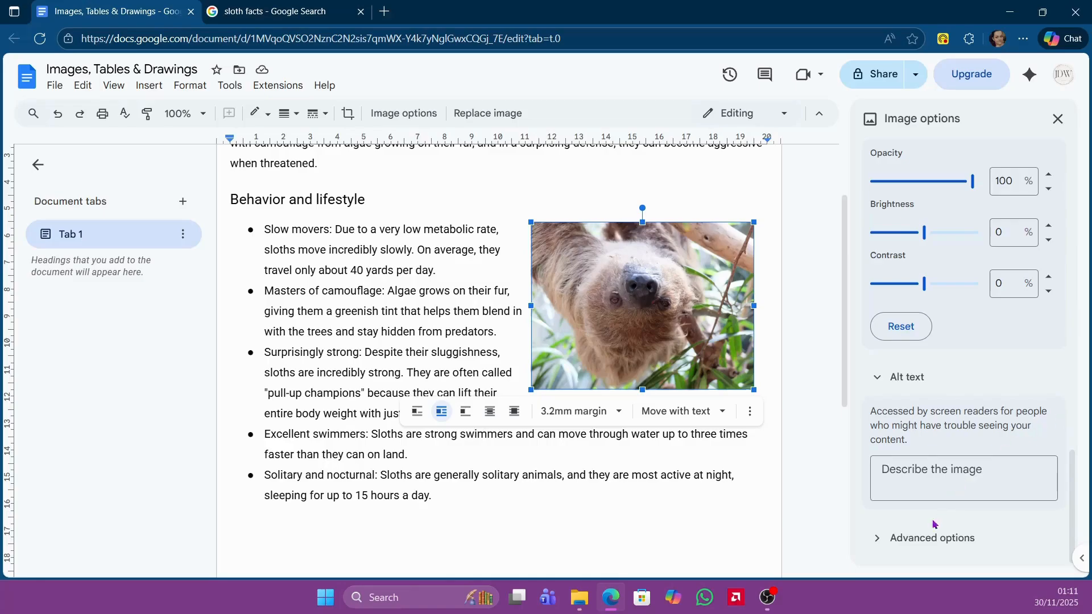
click(922, 538)
click(921, 538)
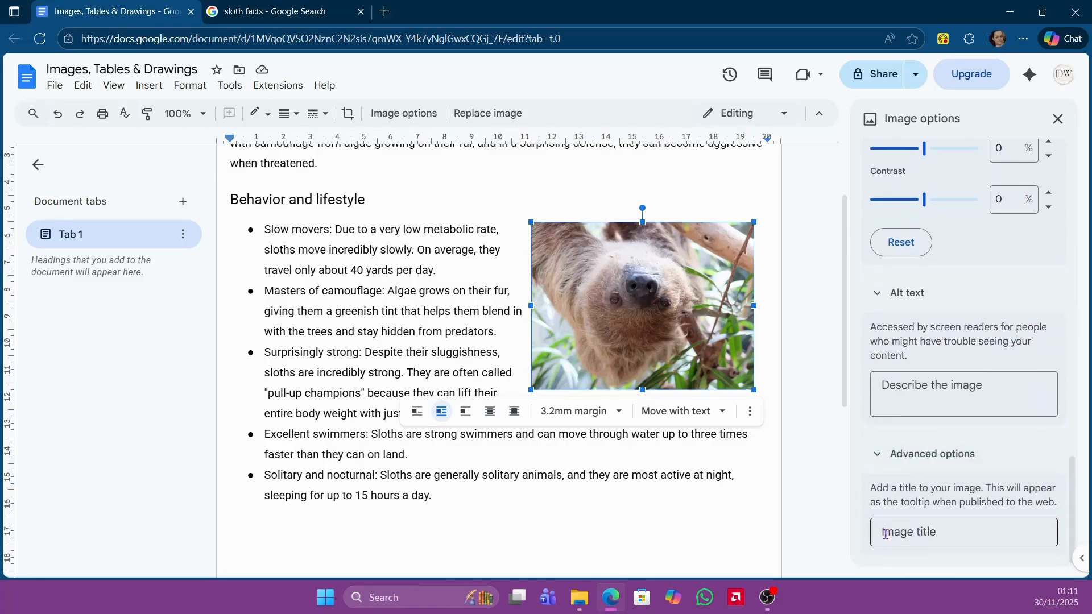
click(811, 532)
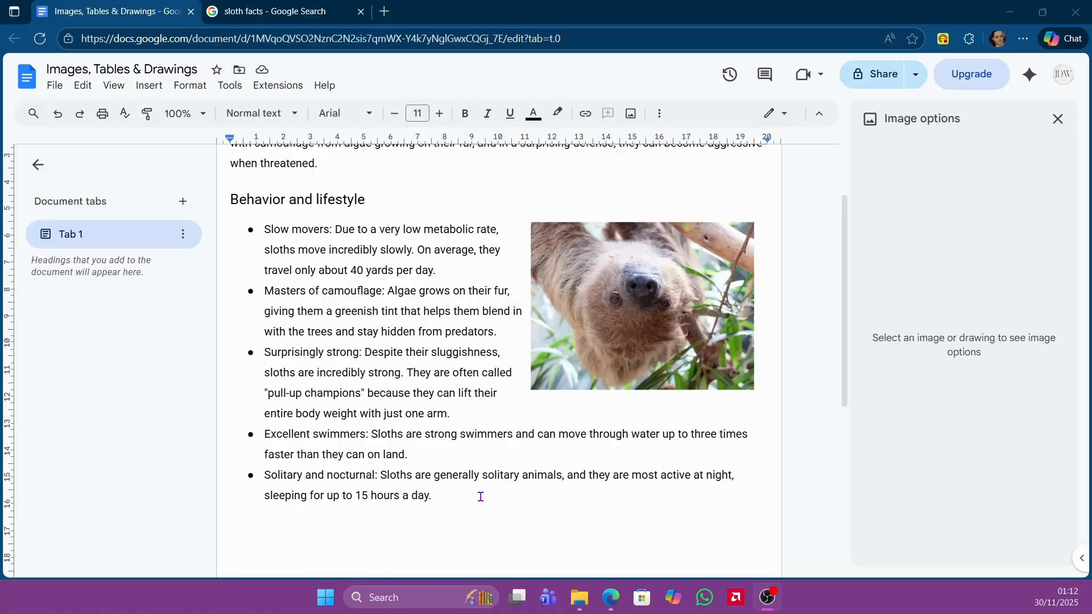
click(1056, 120)
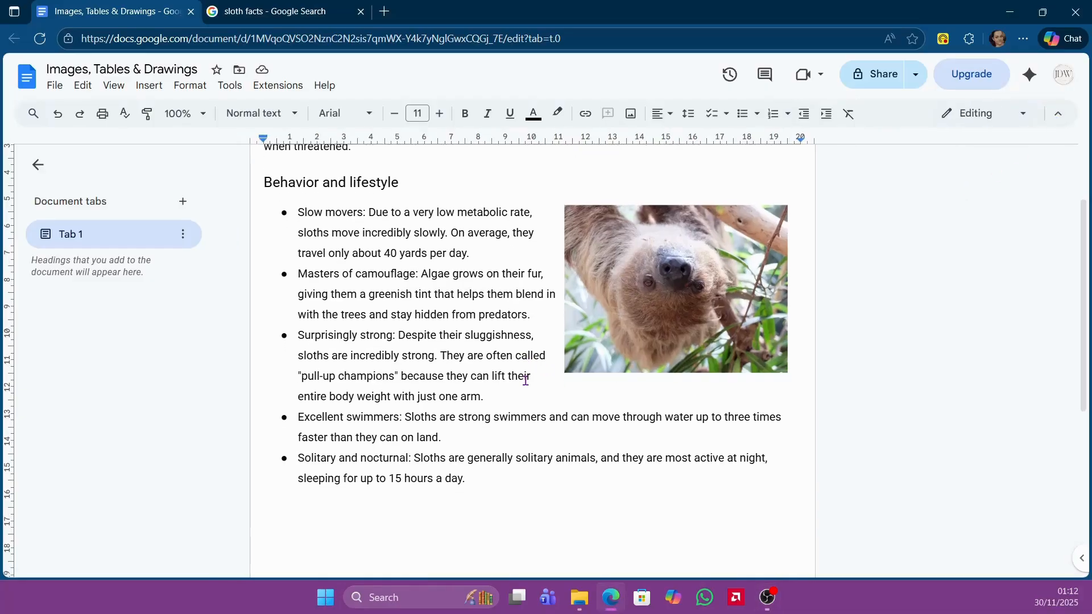
Insert a table with three columns and four rows below the last bullet.
scroll(524, 380, down, 5)
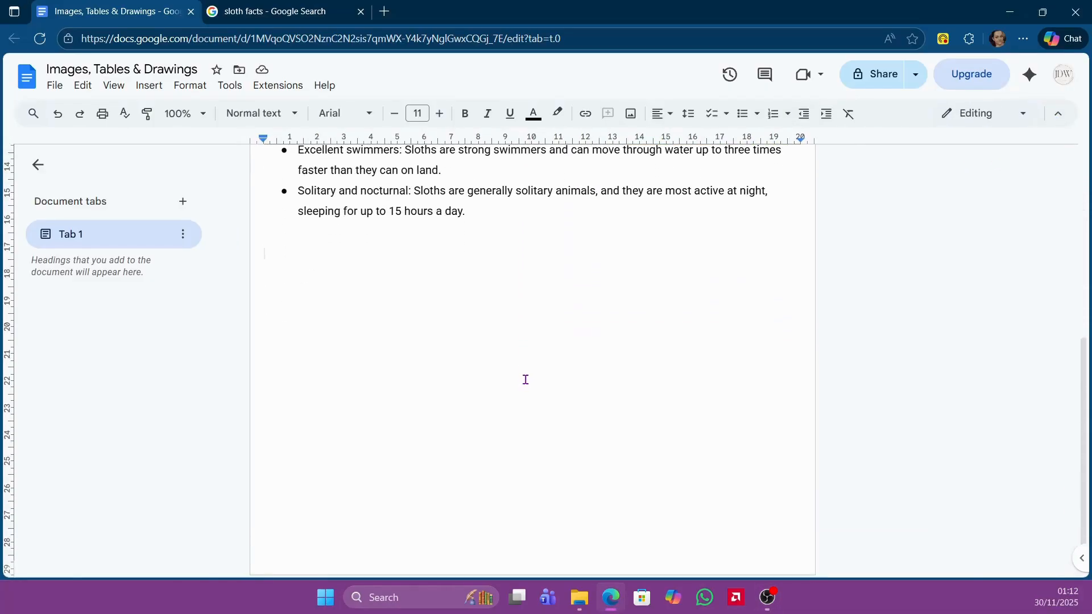
click(159, 91)
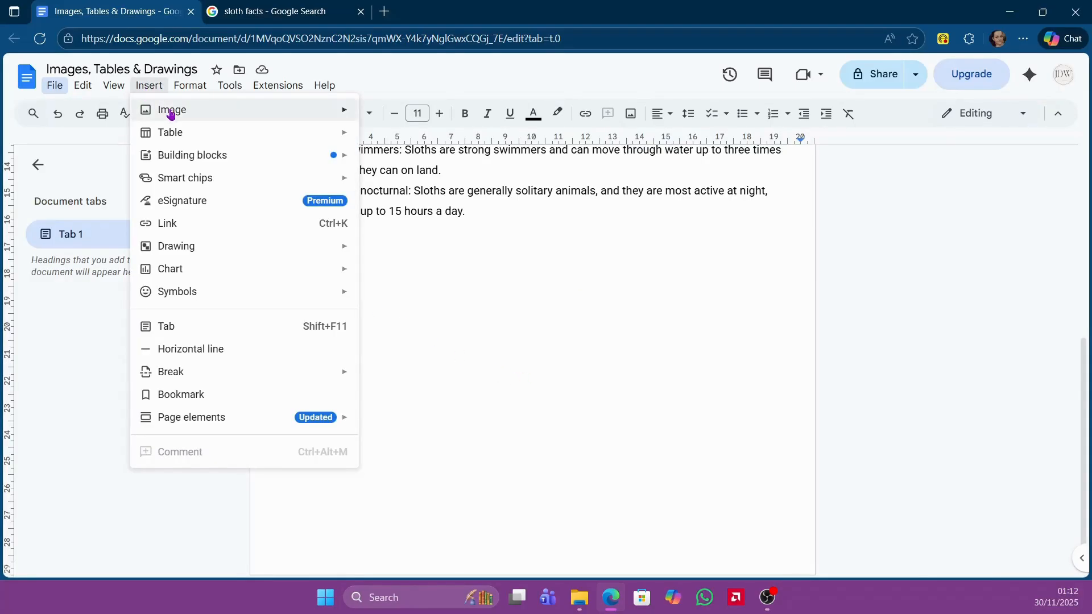
mouse_move(185, 143)
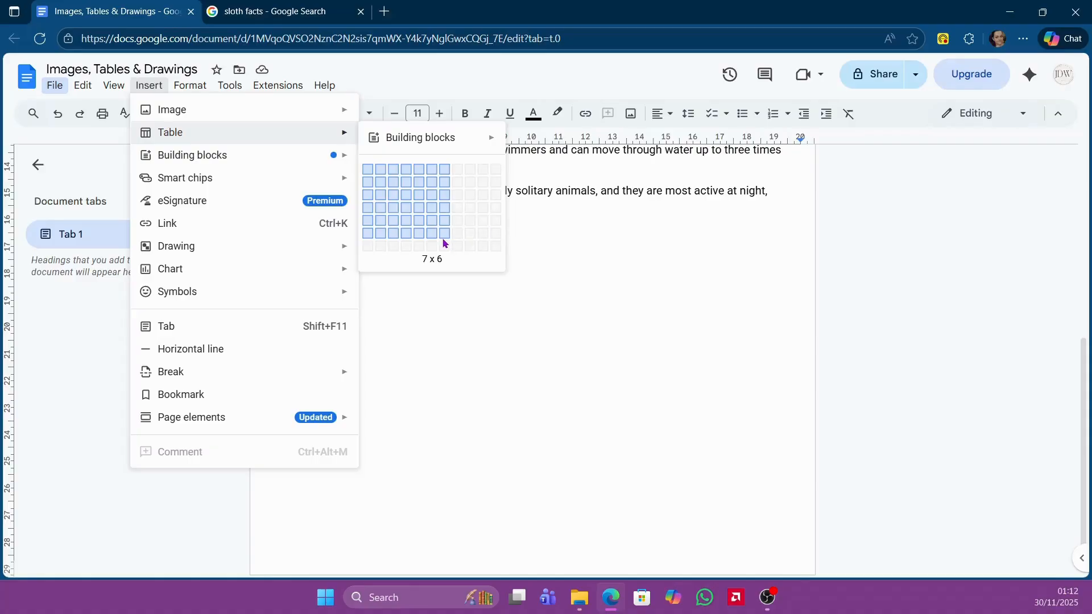
click(397, 209)
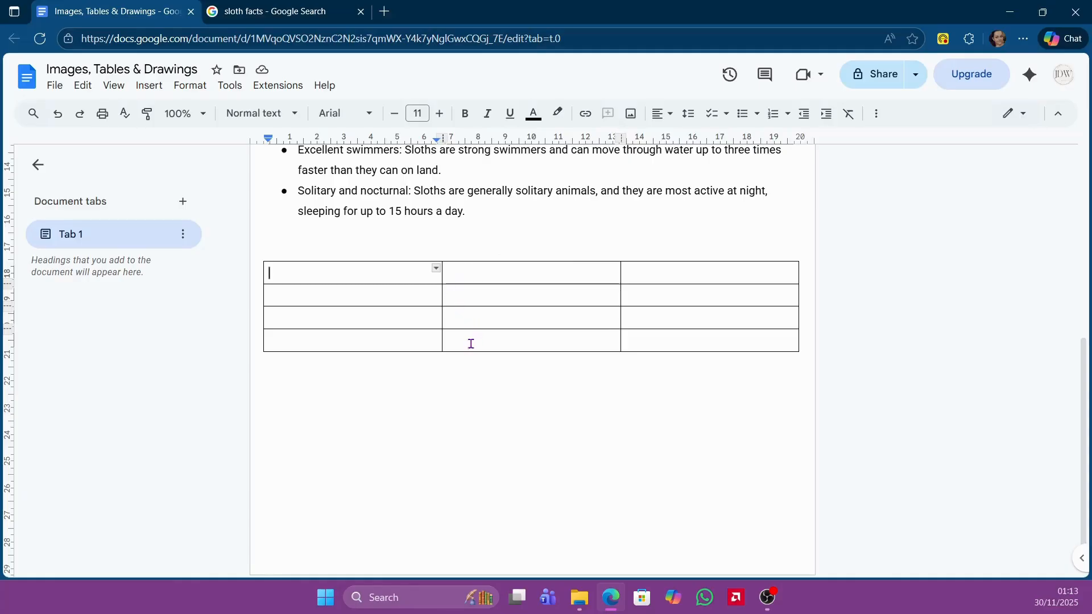
Show the new table's options and review its quick layouts, style, alignment and left indent settings.
right_click(404, 282)
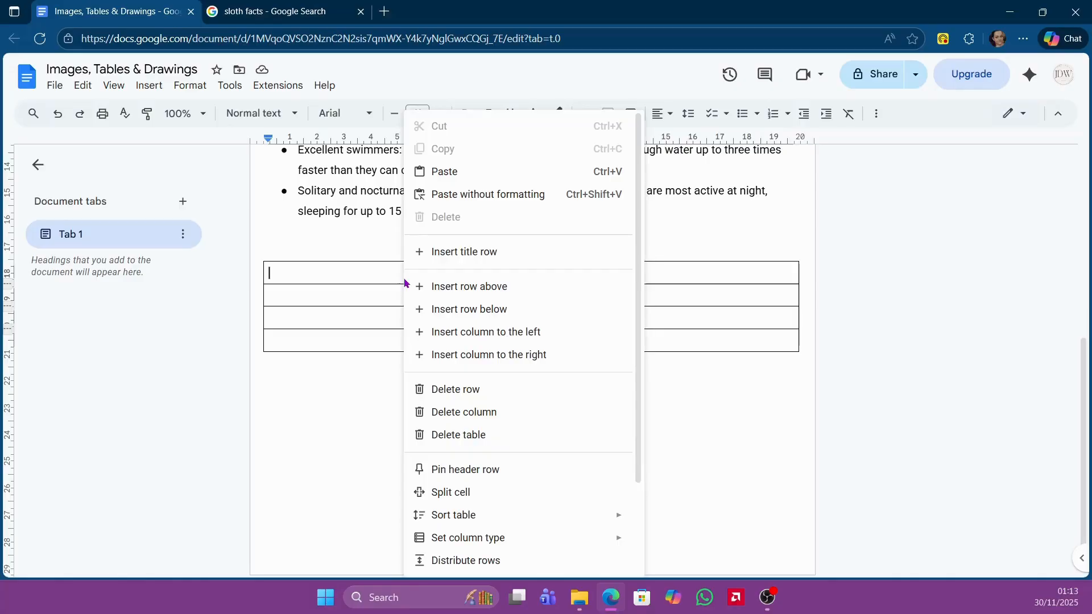
scroll(605, 389, down, 3)
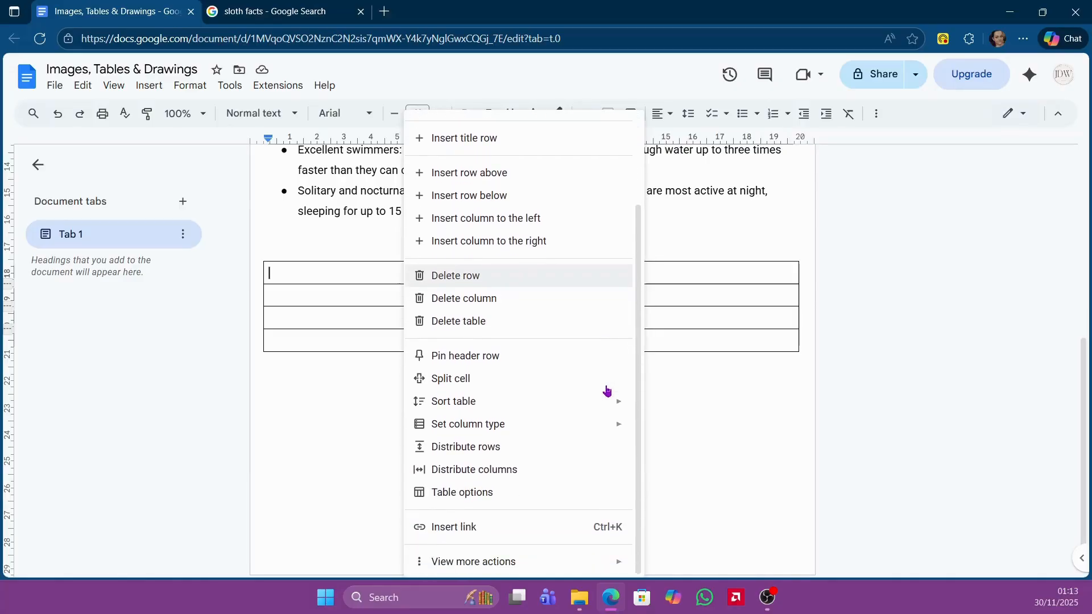
click(543, 495)
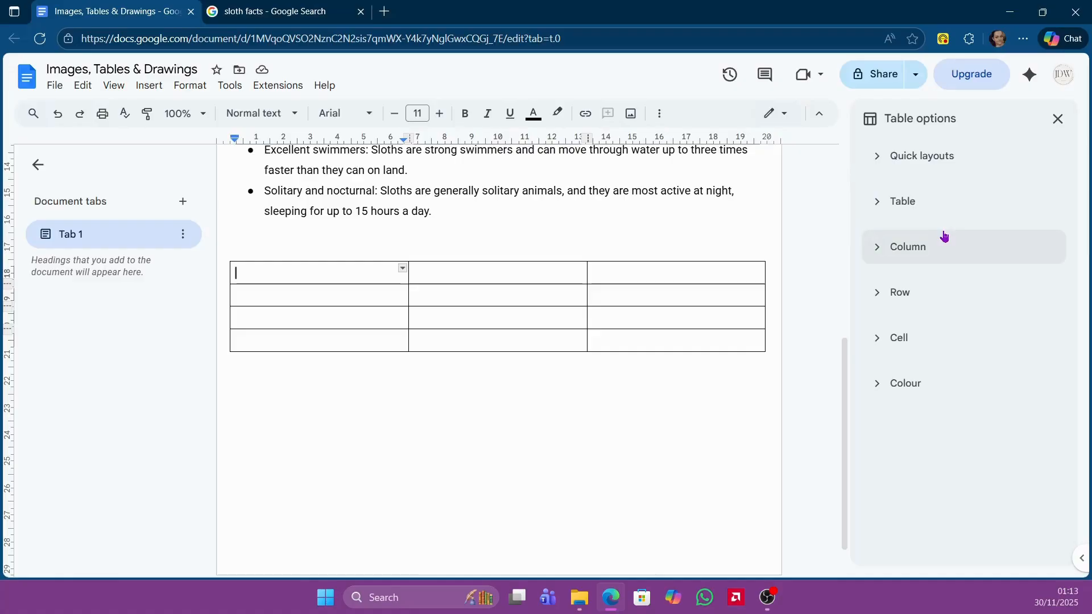
click(937, 156)
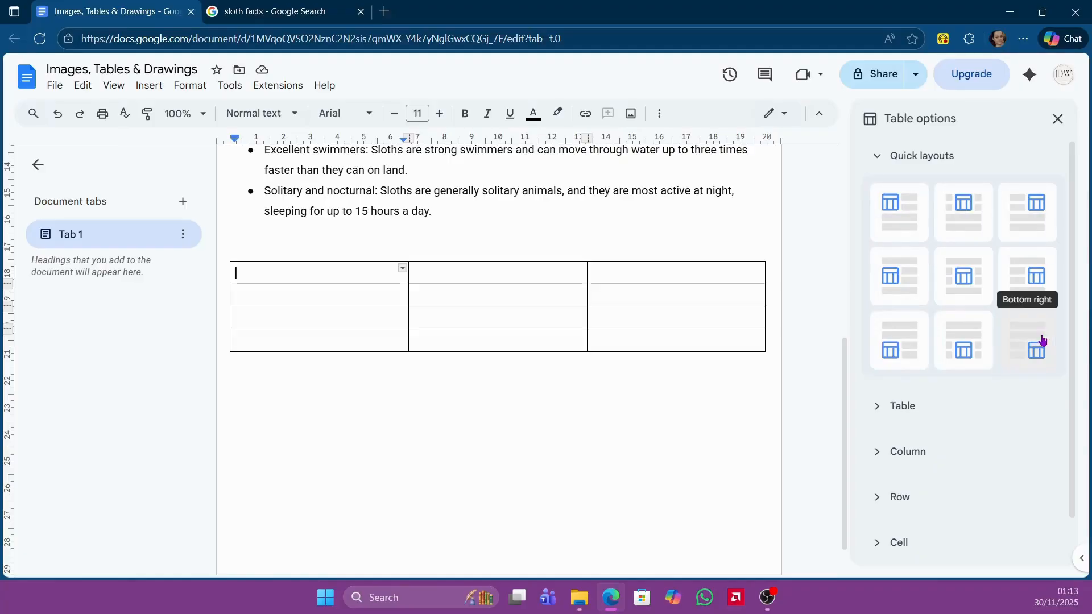
click(994, 169)
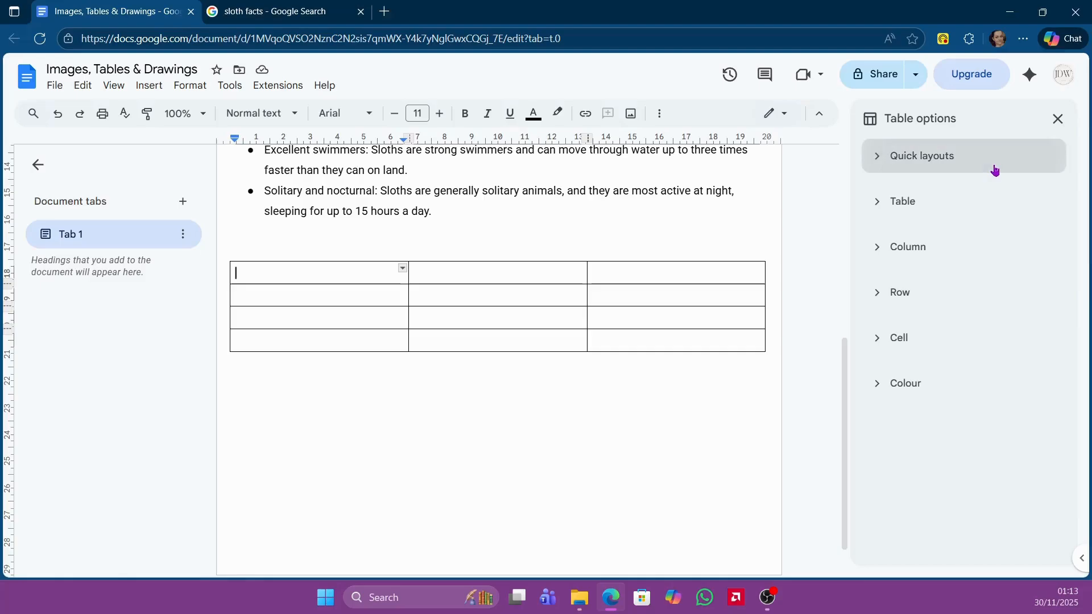
click(993, 192)
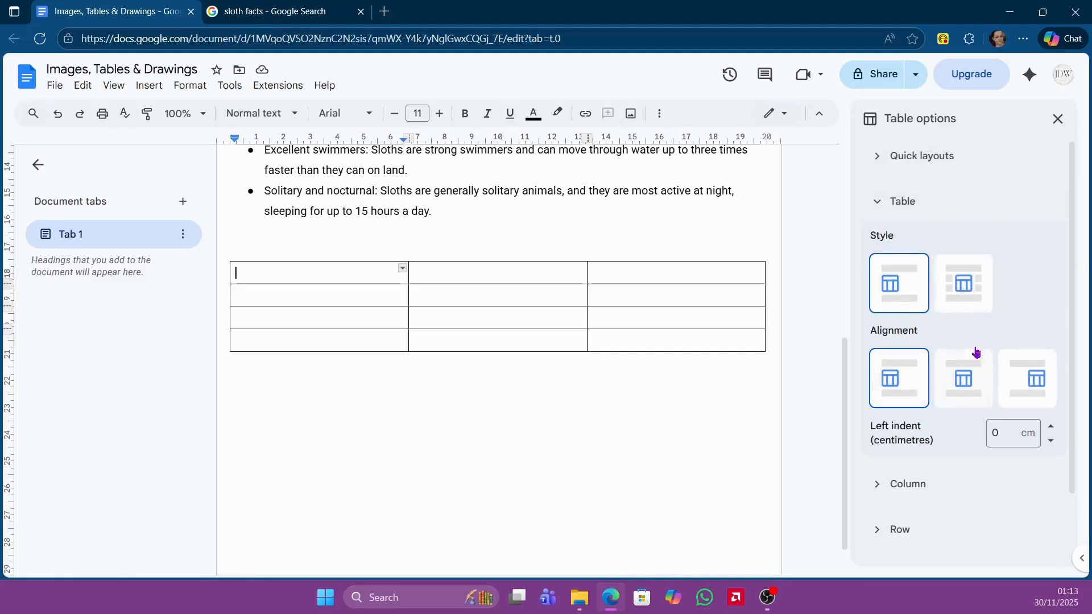
click(905, 206)
Review the table's column width and data type, row height and header, and cell alignment and padding options.
click(958, 253)
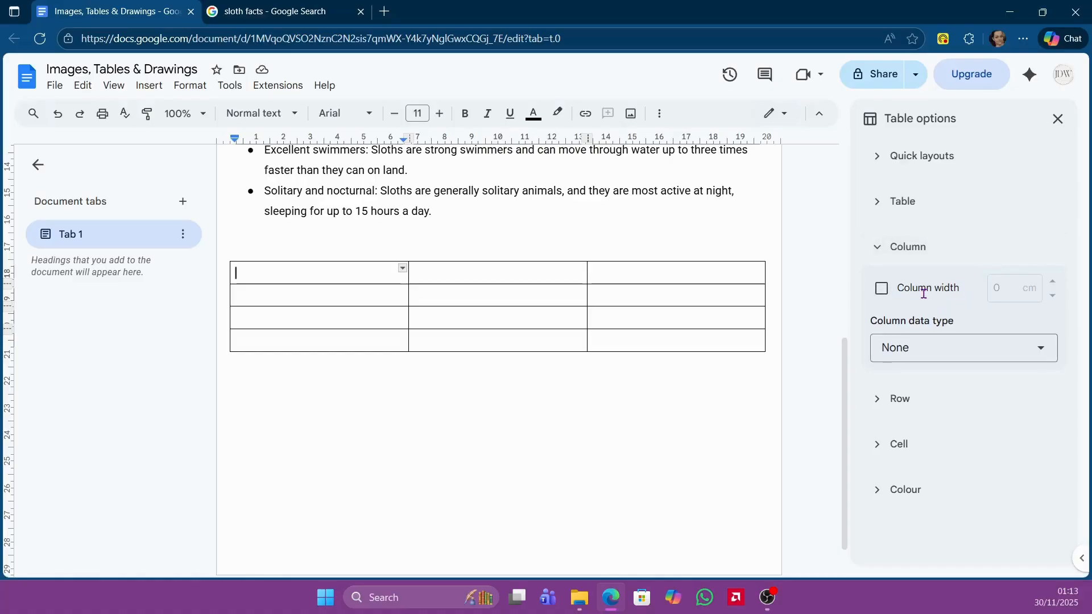
click(1048, 349)
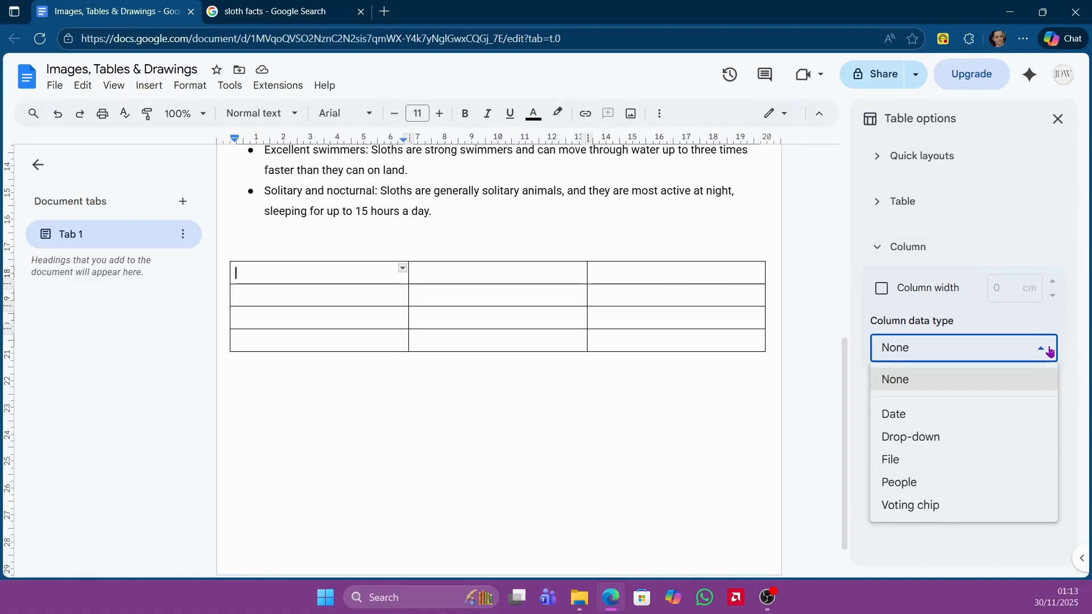
click(1048, 349)
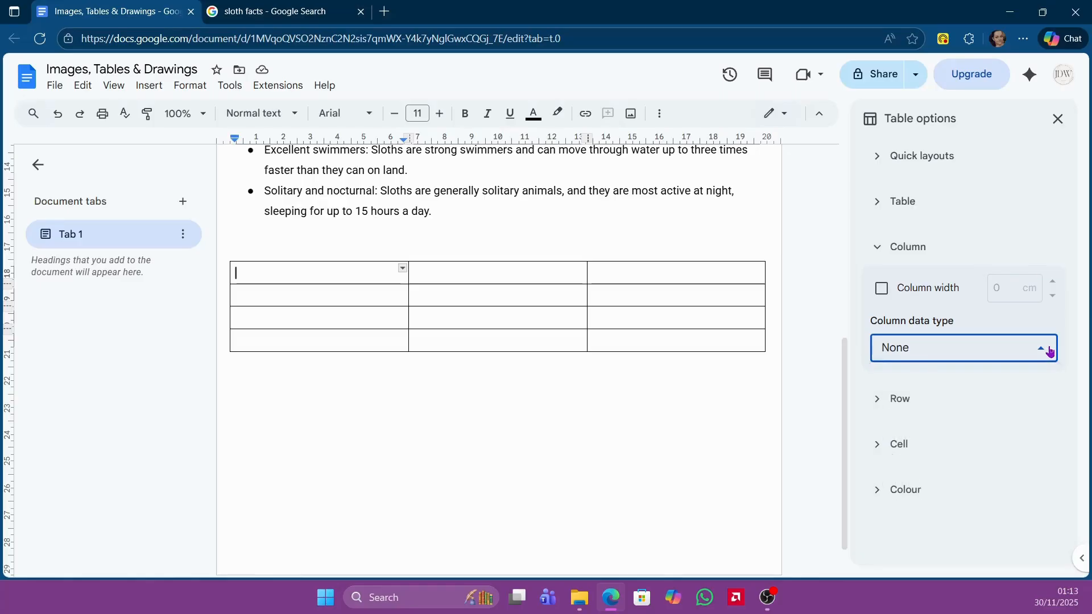
click(1007, 248)
click(1017, 293)
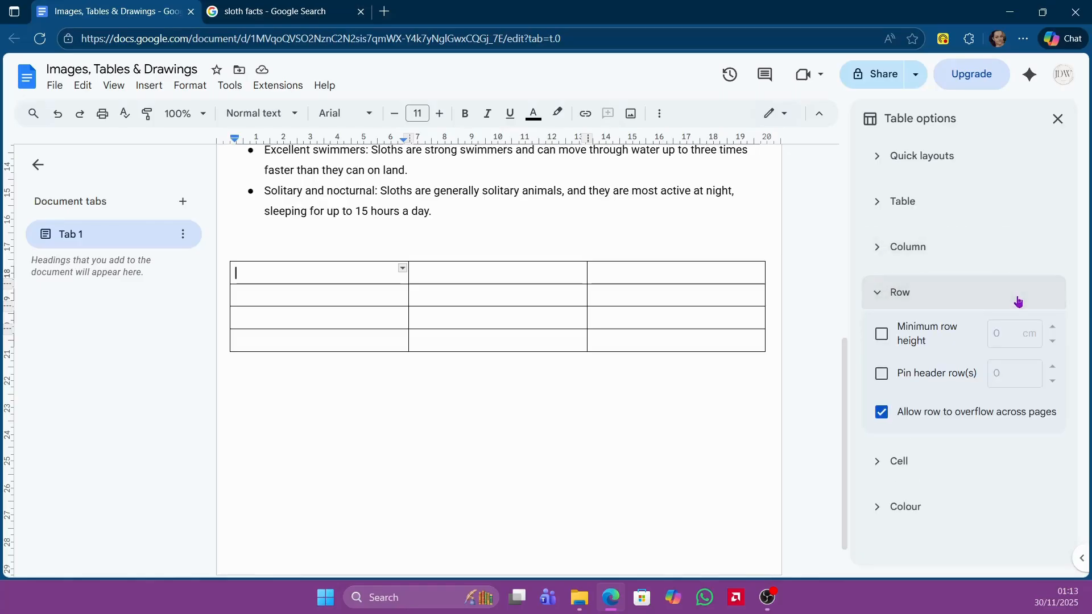
click(1018, 302)
click(1029, 332)
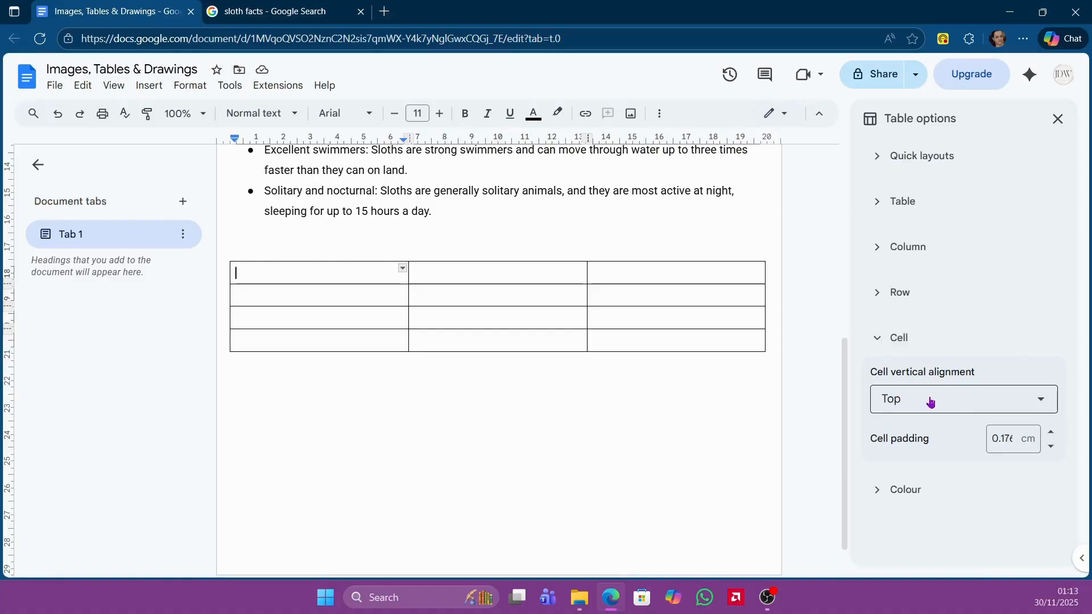
click(998, 345)
Colour the table border dark blue and give the first cell a light blue background.
click(993, 386)
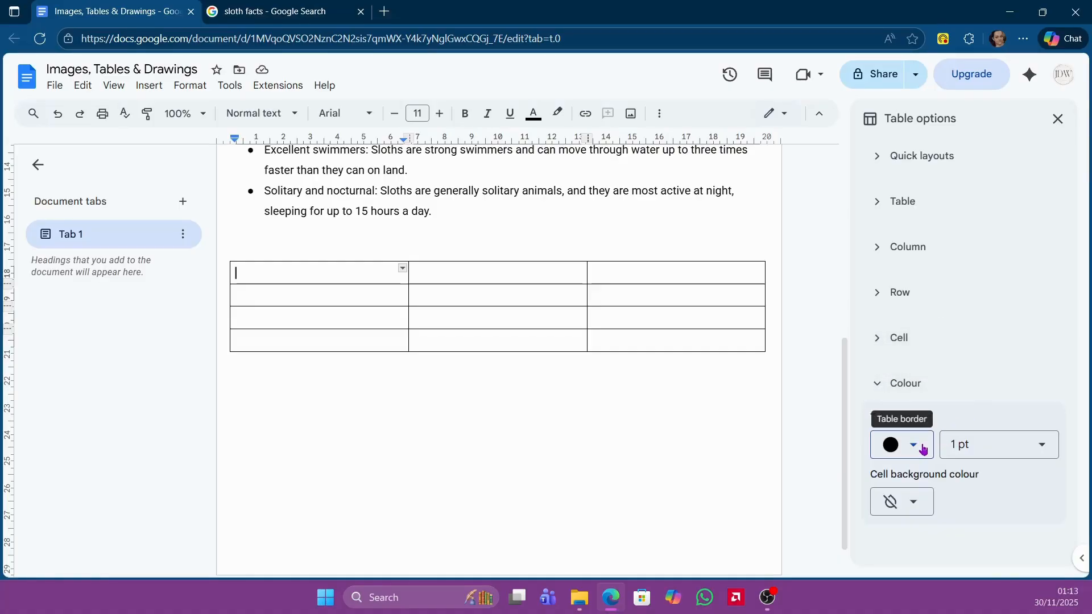
click(923, 450)
click(1005, 370)
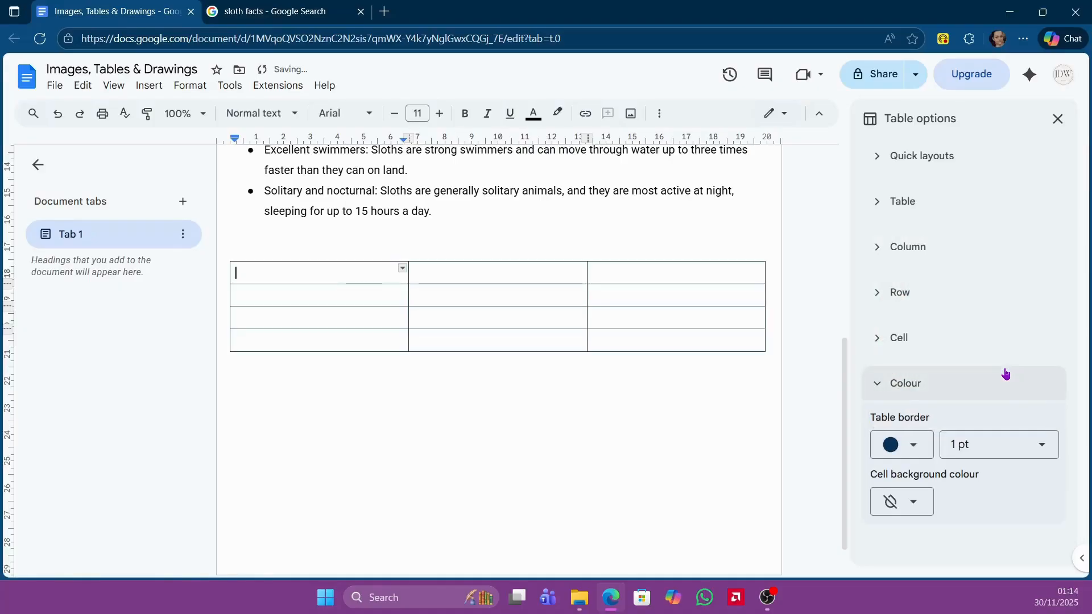
click(925, 503)
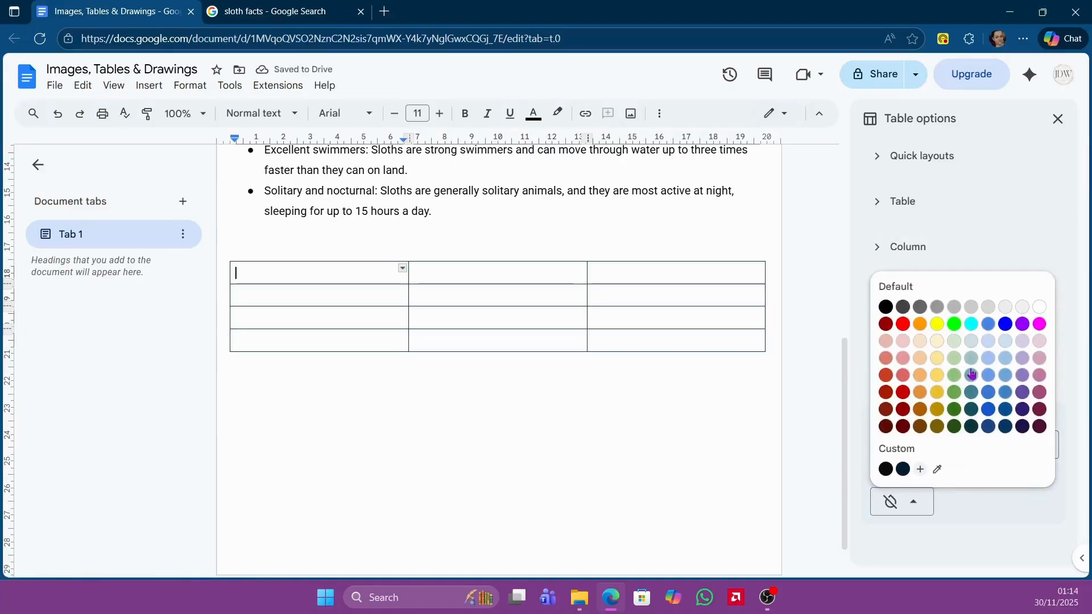
click(1002, 343)
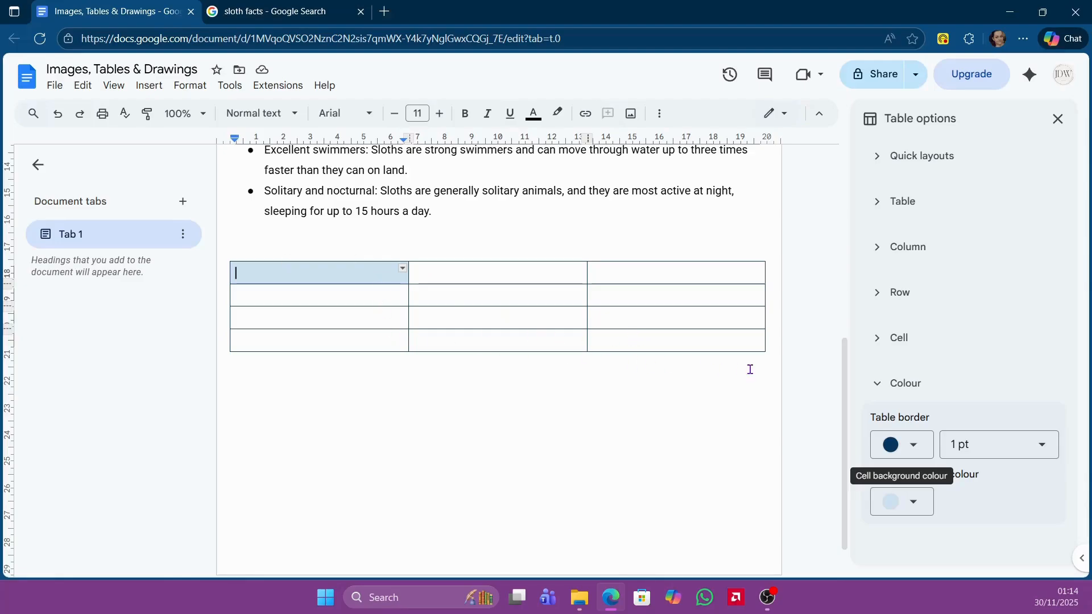
Enter "Table of content" in the table's first cell and move to the second cell of that row.
double_click(326, 275)
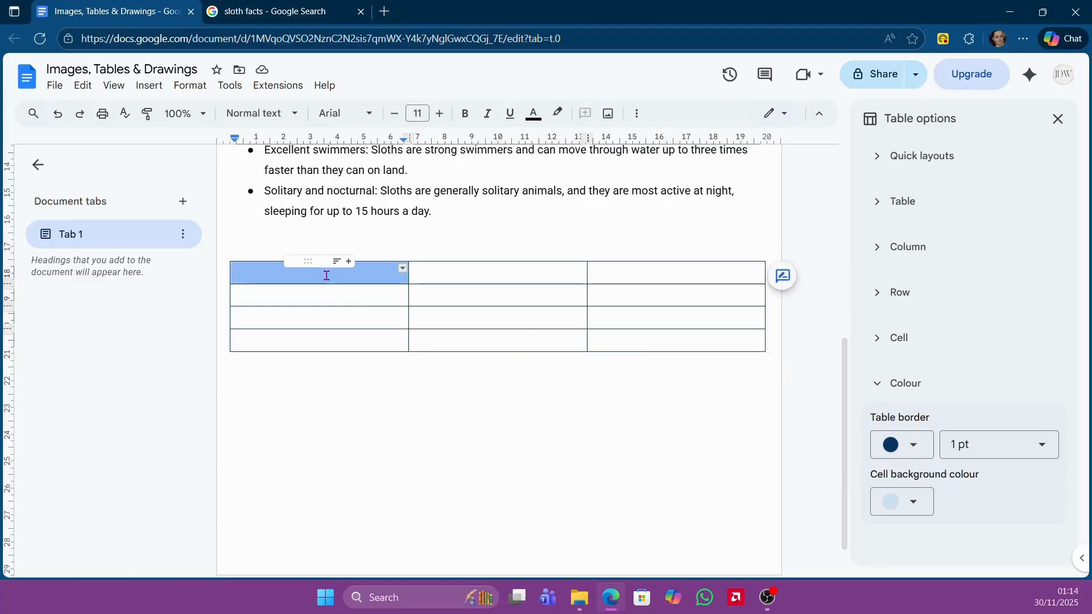
click(371, 276)
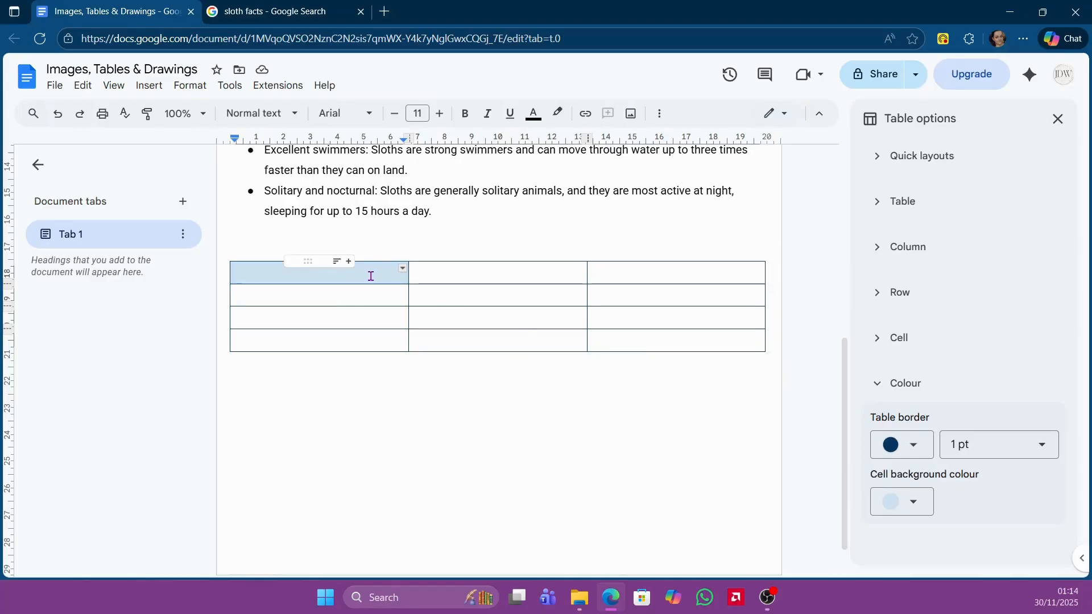
text(Table)
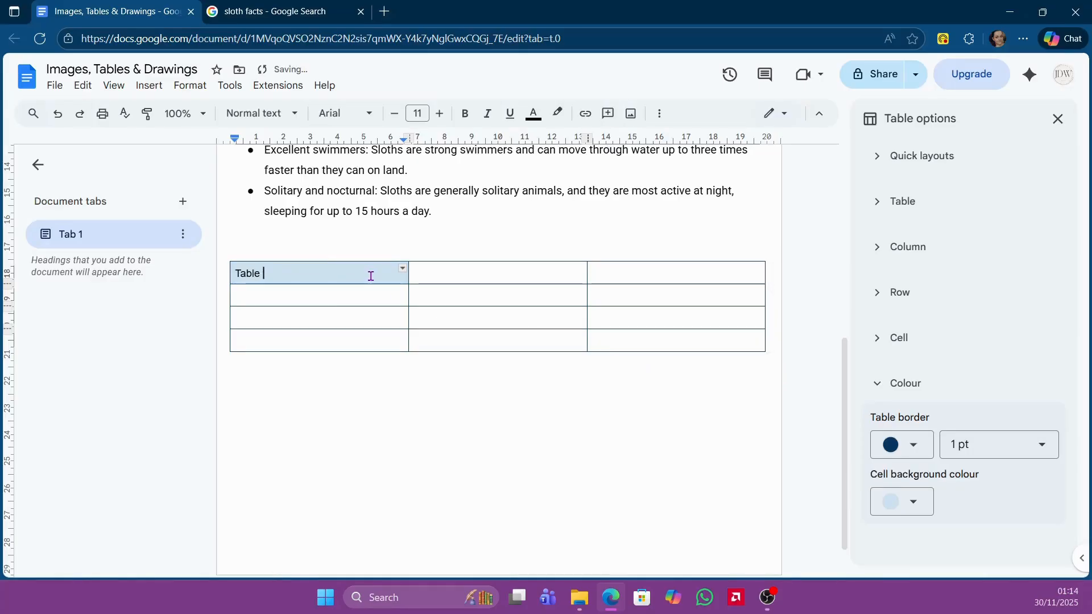
text( of content)
key(Tab)
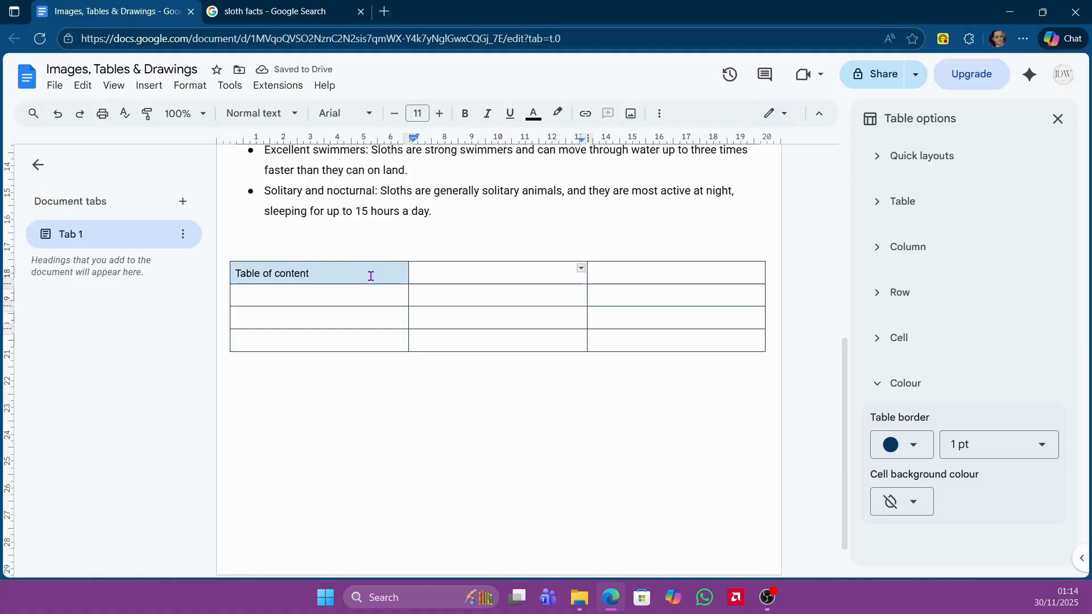
Enter "A" in the second cell and "B" in the third cell of the table's first row.
text(A)
key(Tab)
text(B)
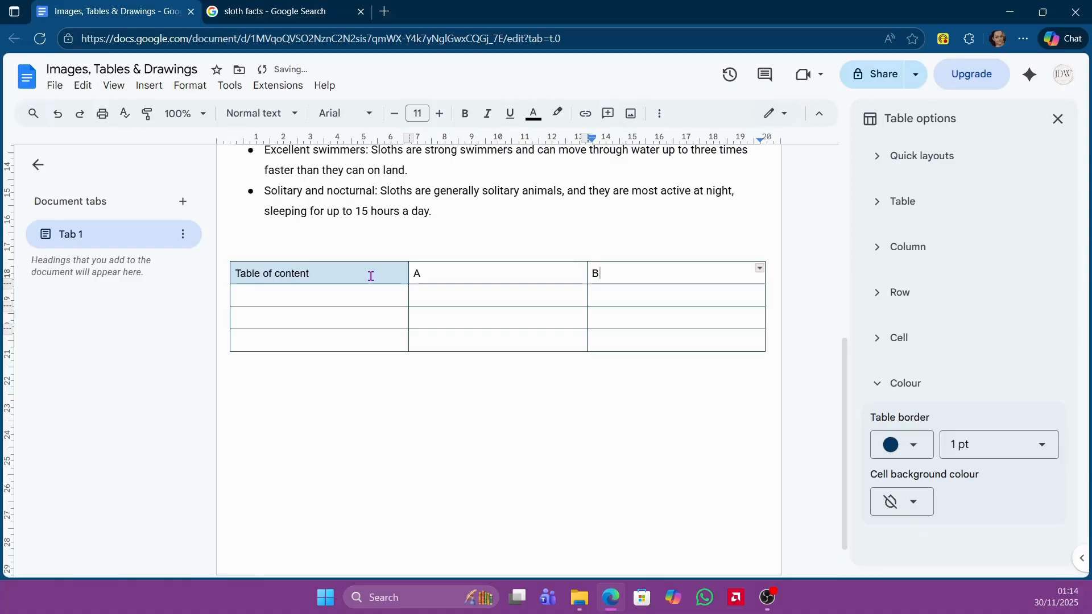
Give the middle cell of the table's second row a light purple background.
click(474, 302)
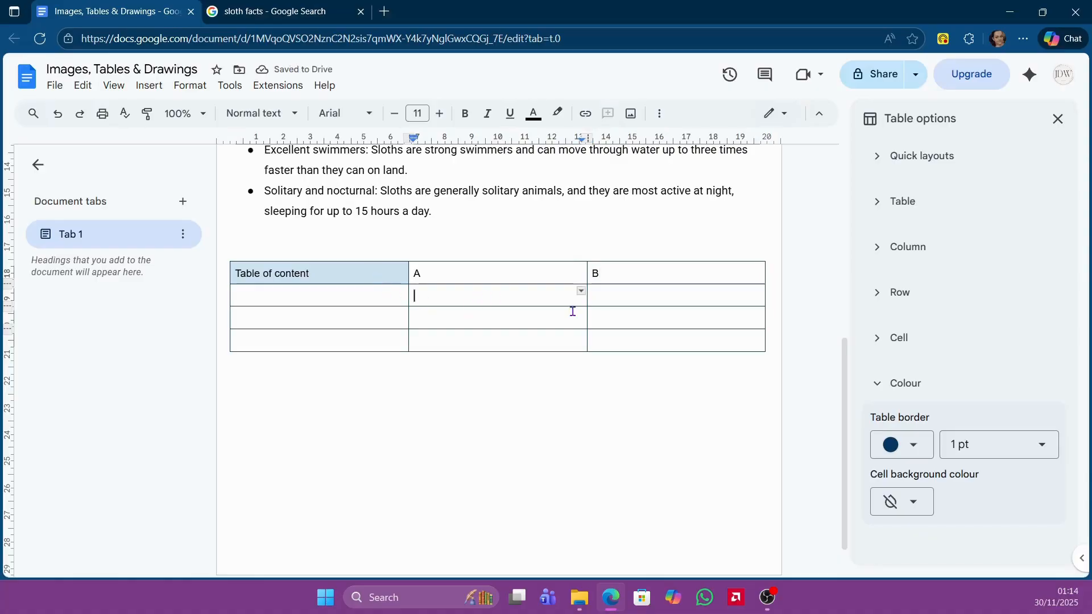
click(912, 446)
click(917, 481)
click(910, 501)
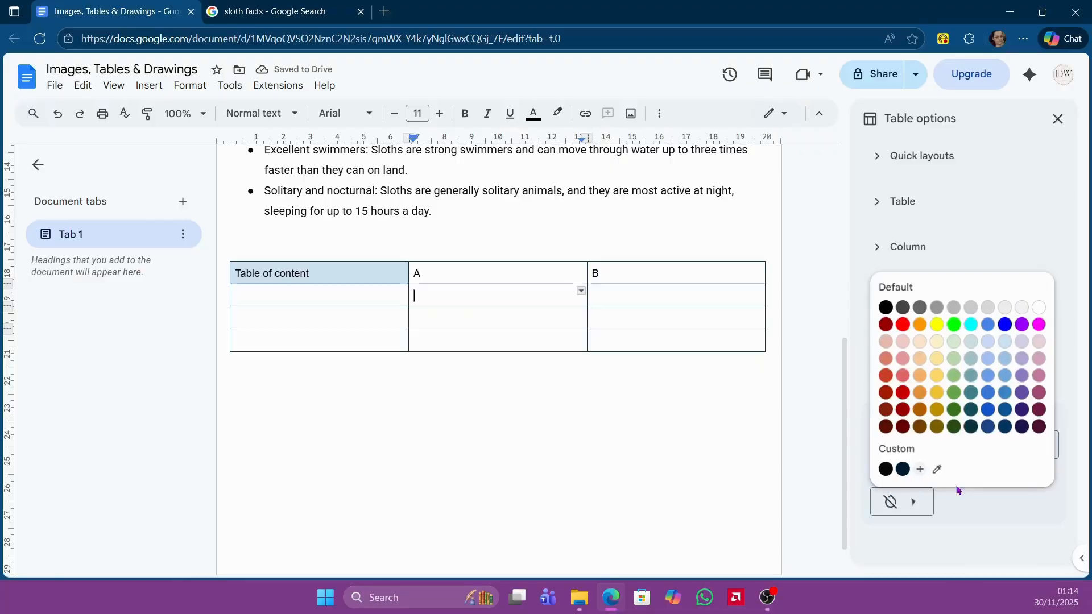
click(1022, 344)
Shade the third row's last cell light red and the bottom row's first cell light magenta.
click(686, 312)
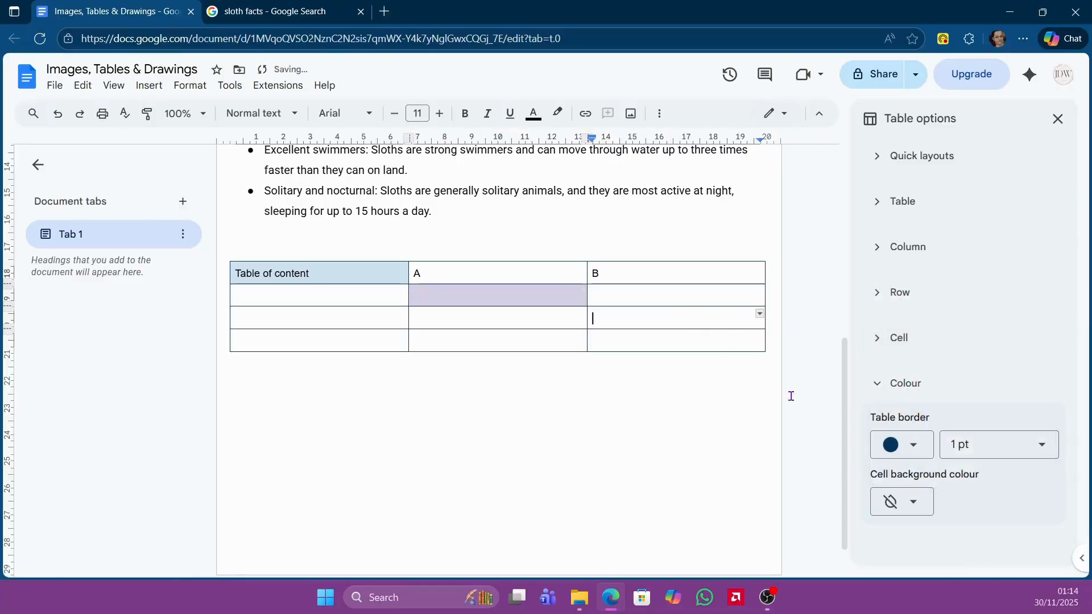
click(913, 502)
click(903, 341)
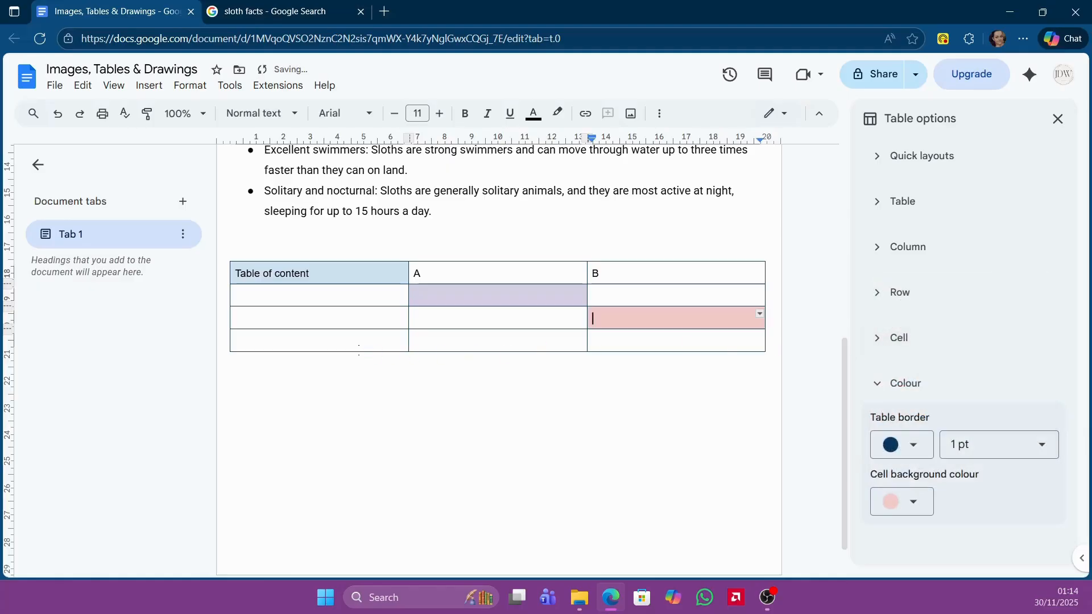
key(Tab)
click(927, 507)
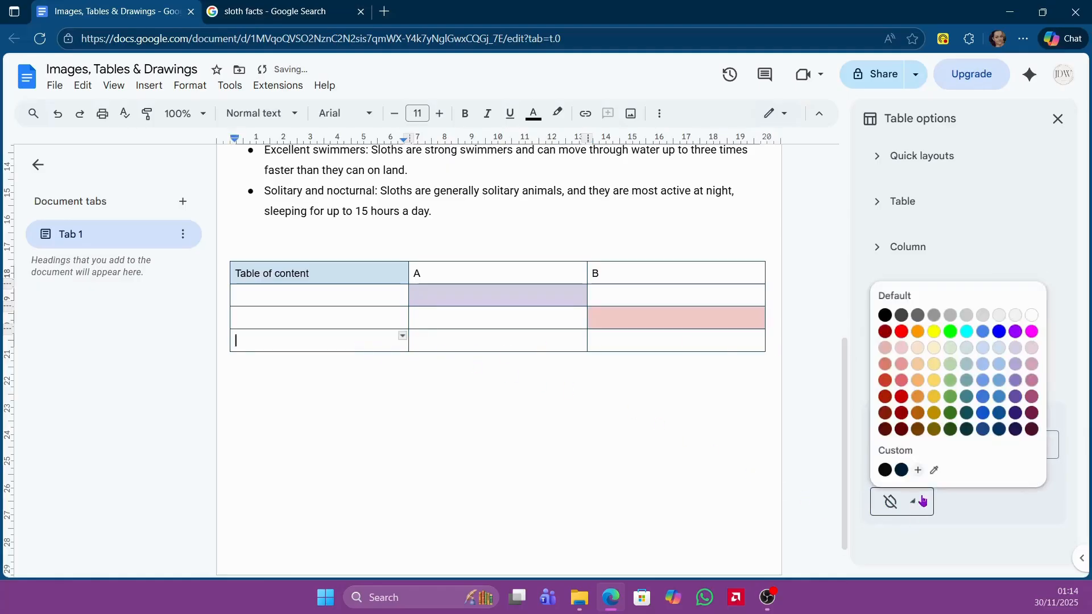
click(1036, 341)
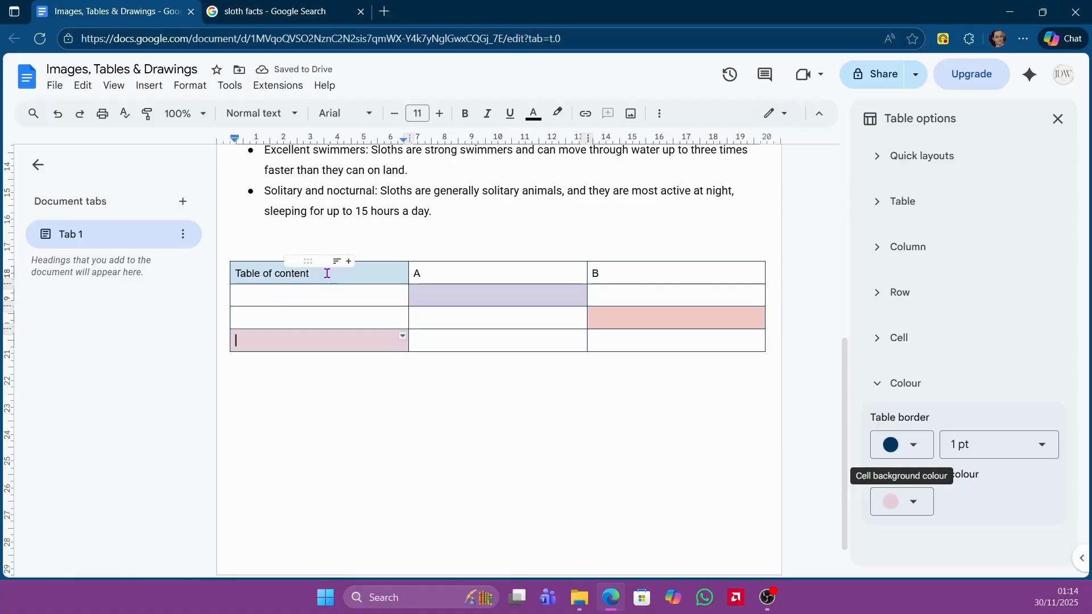
Apply one light cyan background to all cells of the table.
drag(375, 272, 673, 340)
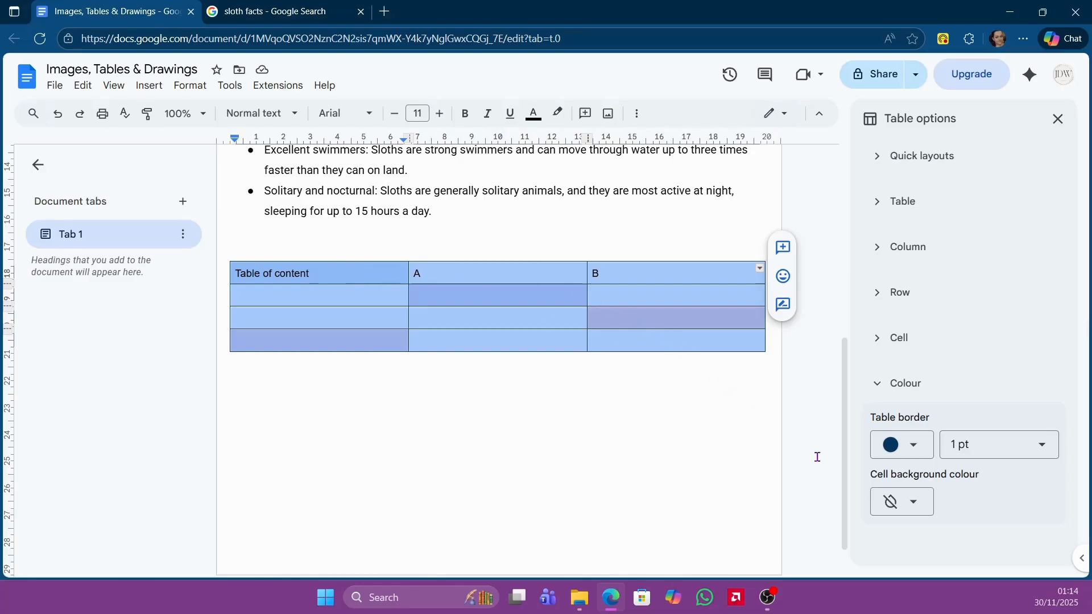
click(915, 497)
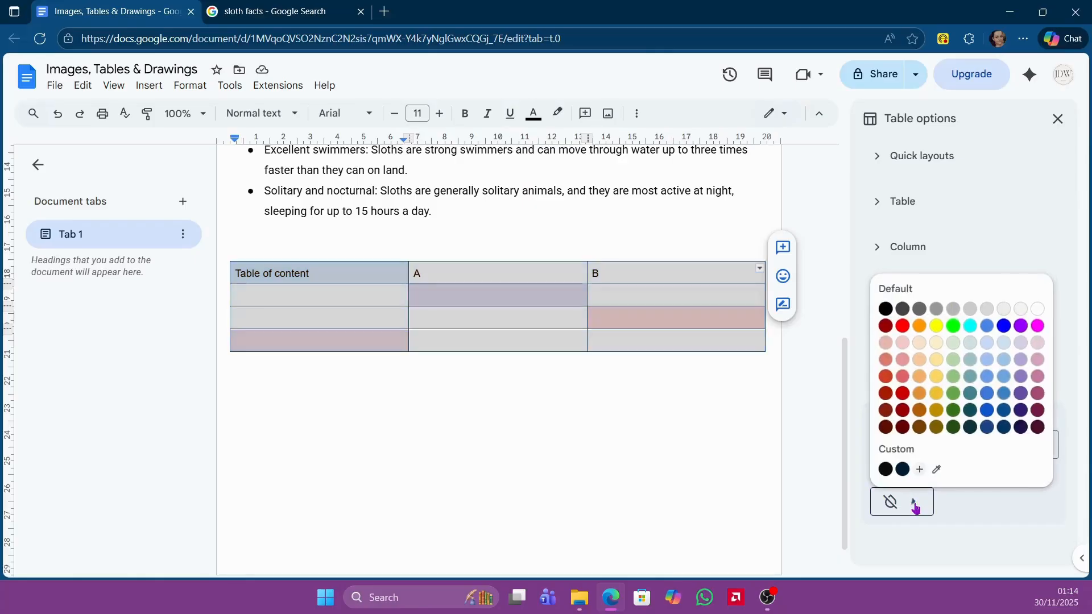
click(976, 341)
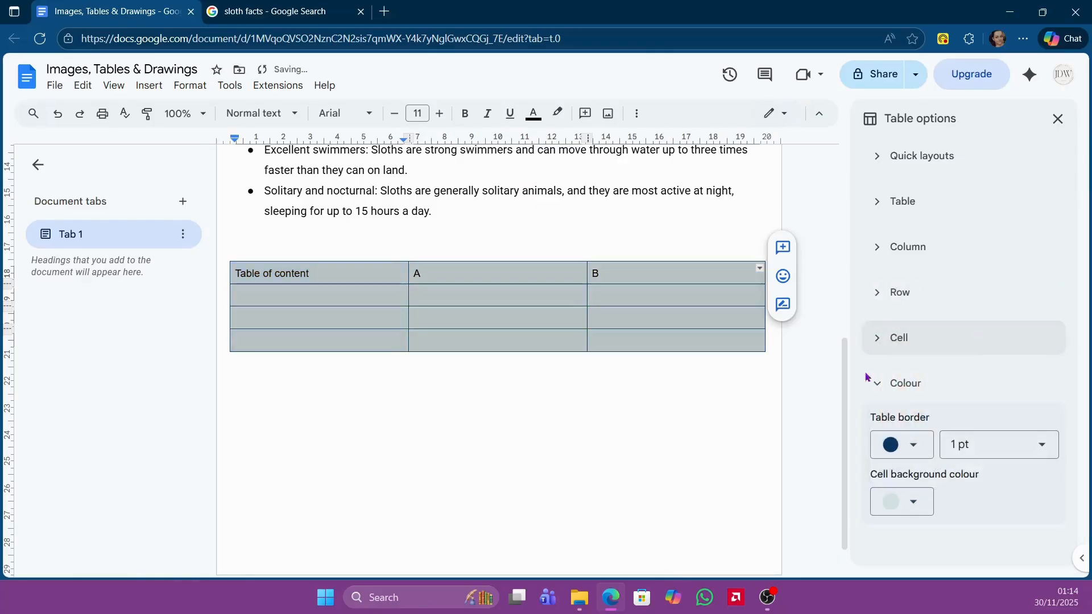
click(629, 382)
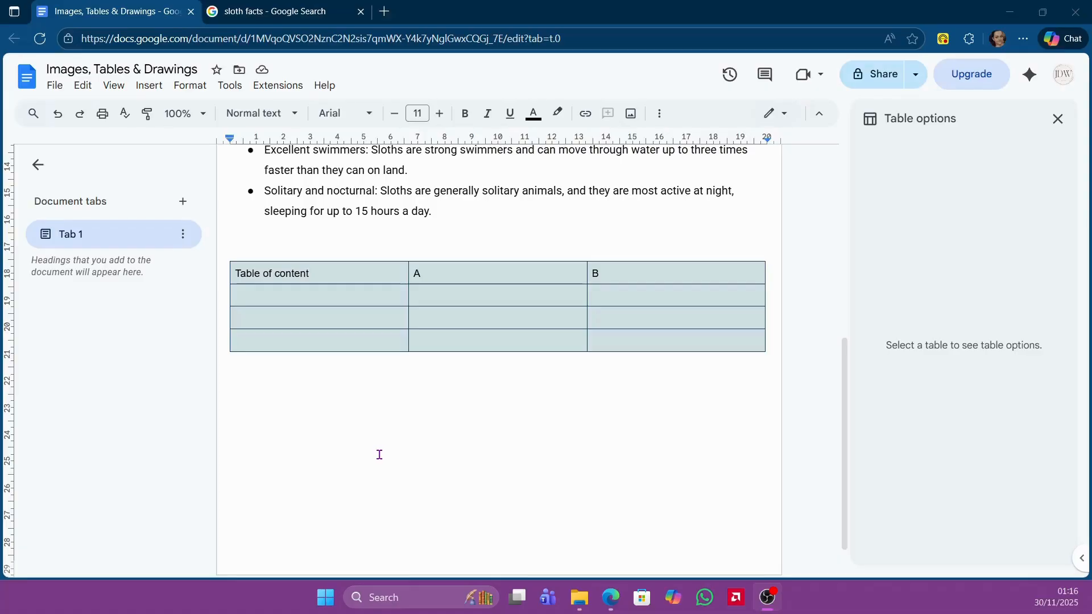
Start a new drawing on the line below the table and look through its available actions.
click(262, 385)
click(257, 379)
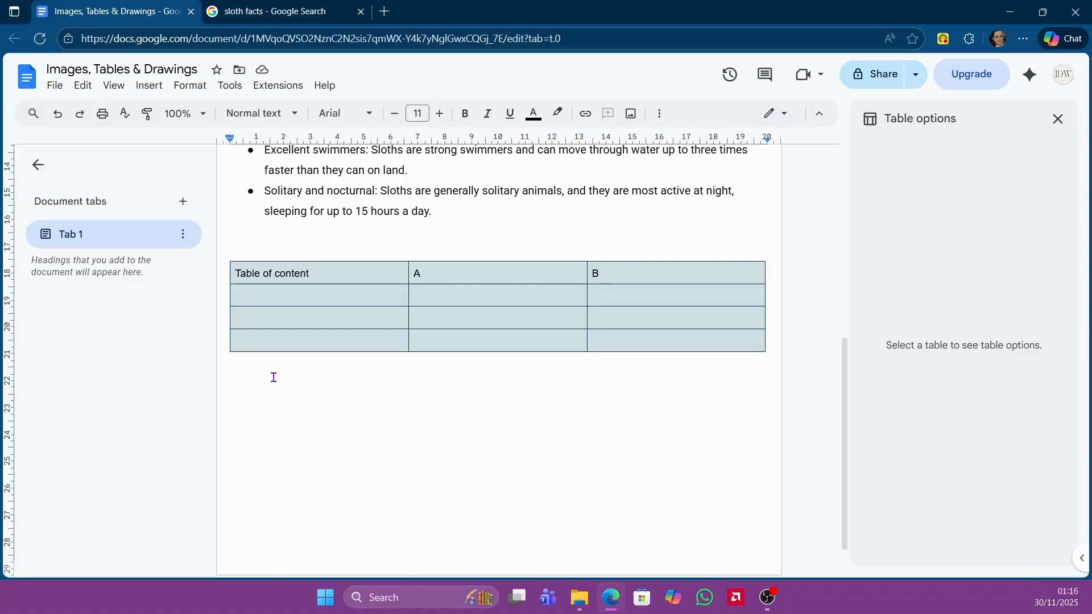
click(152, 87)
mouse_move(153, 251)
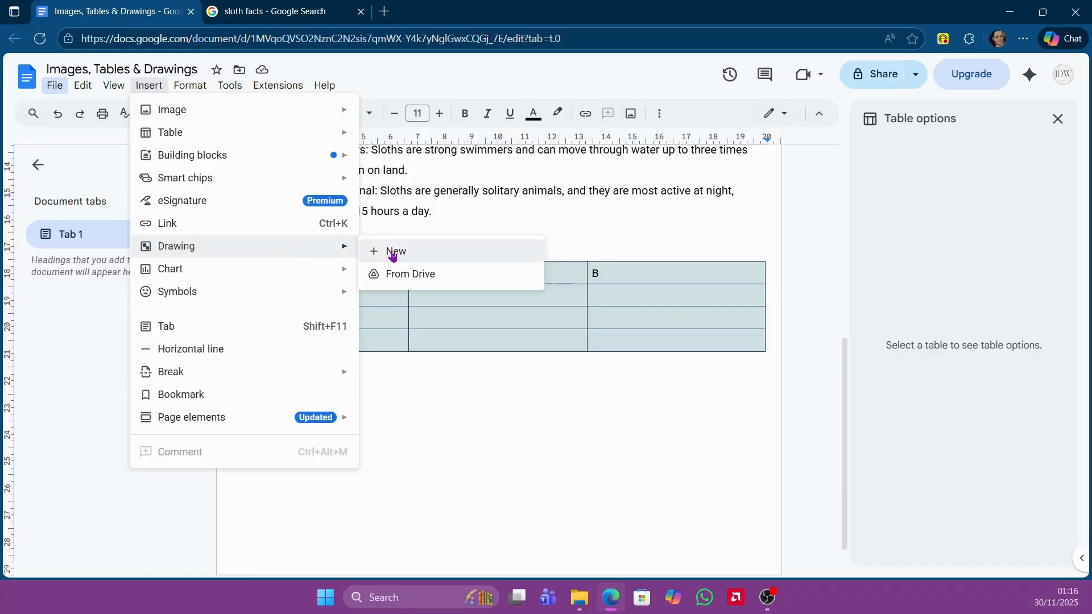
click(408, 253)
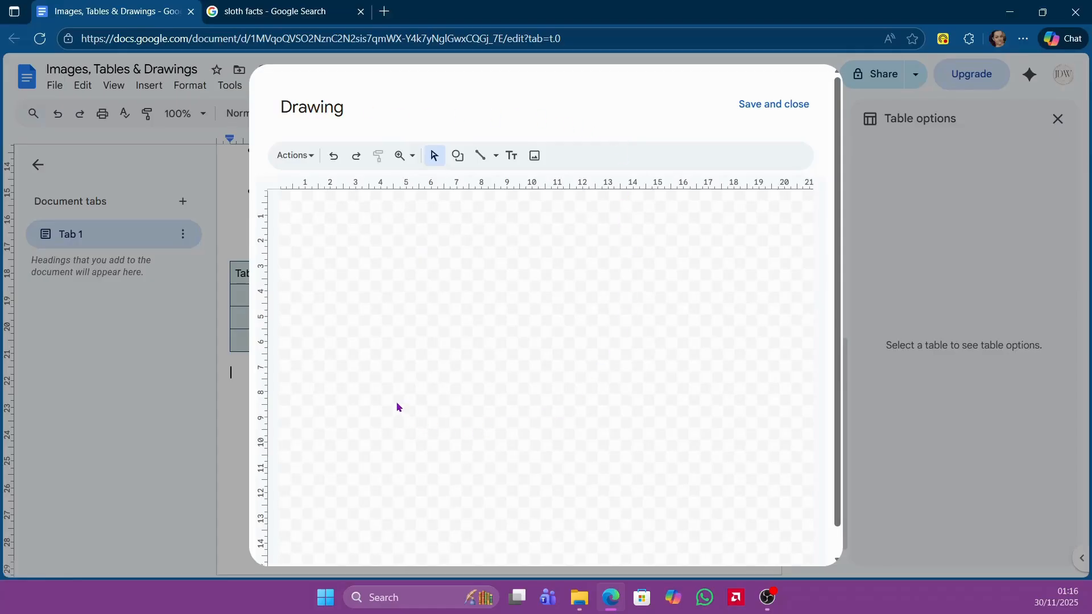
click(313, 157)
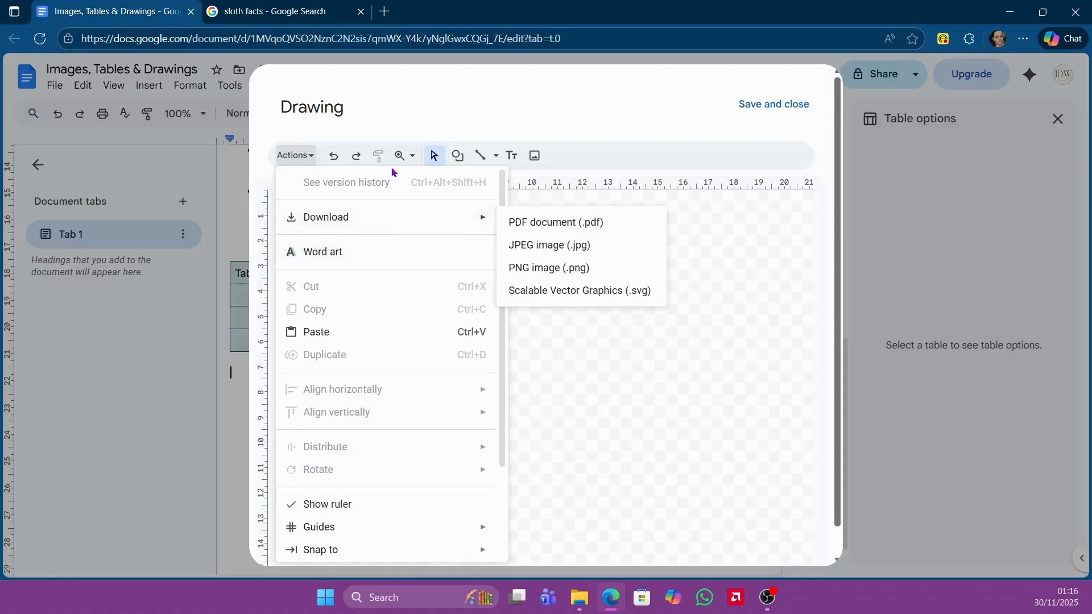
click(435, 157)
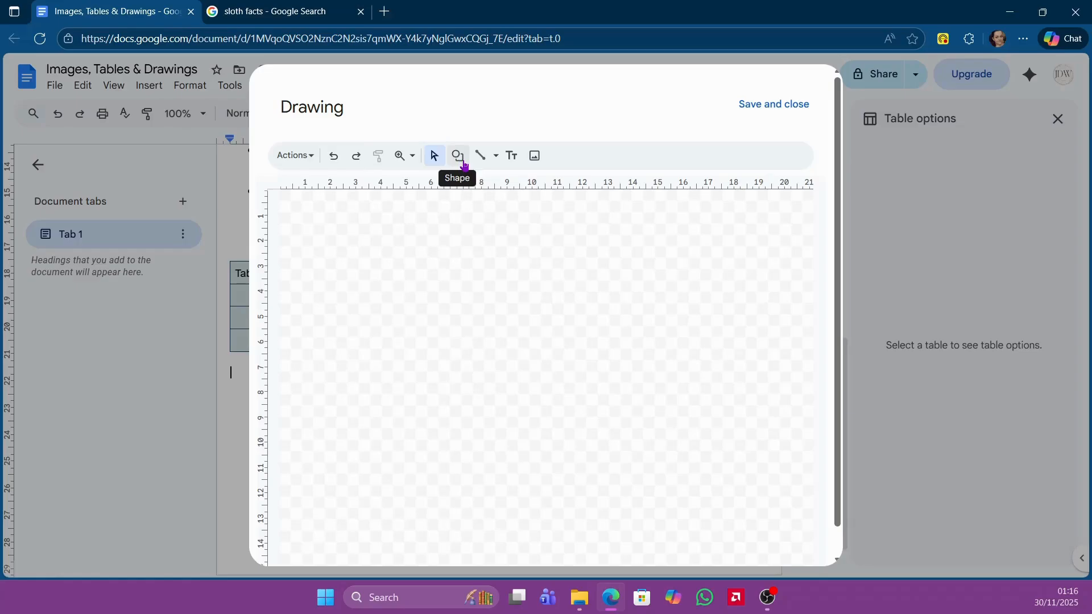
Look through the shape categories and draw a circle about 11 cm across in the middle of the drawing canvas.
click(460, 157)
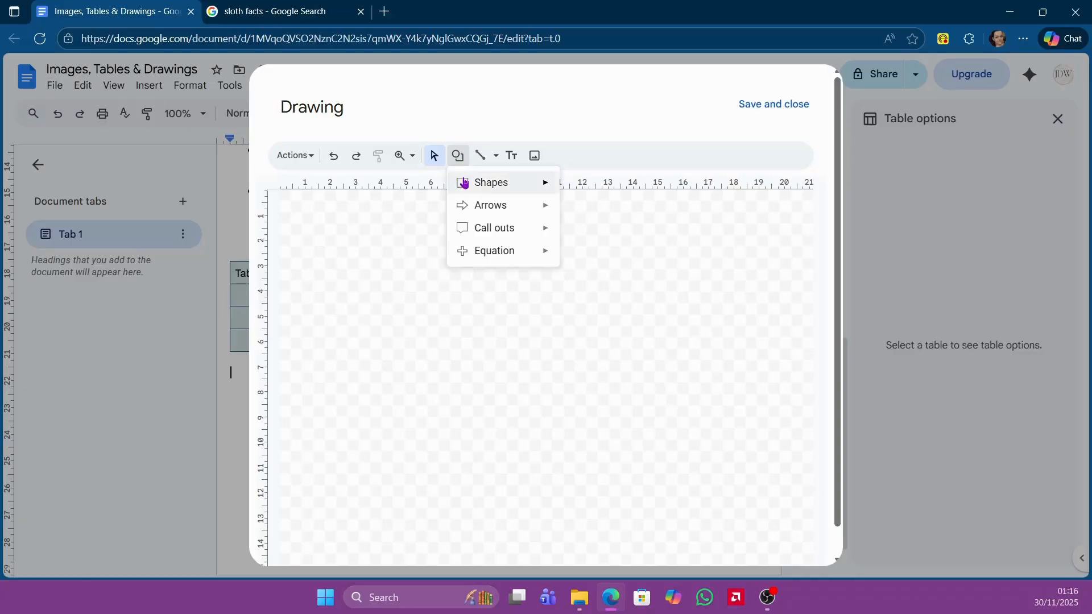
mouse_move(465, 183)
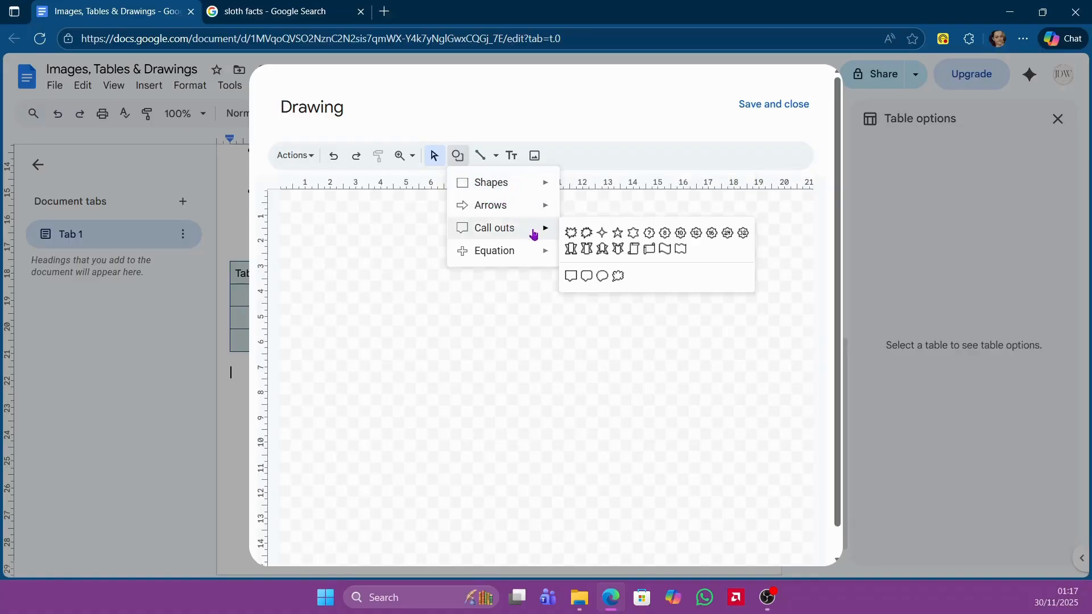
mouse_move(524, 258)
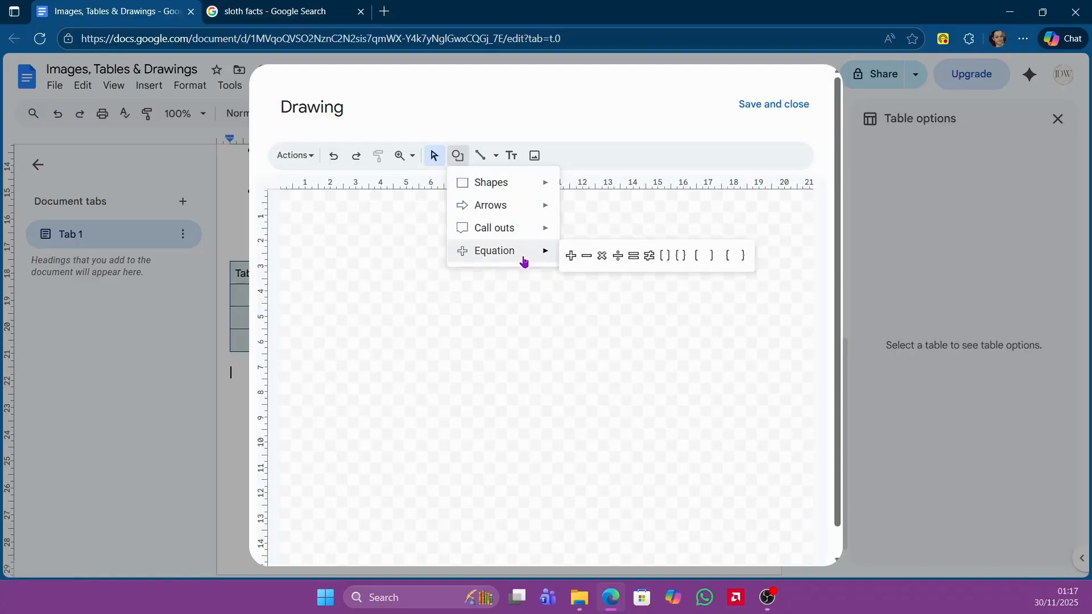
mouse_move(517, 191)
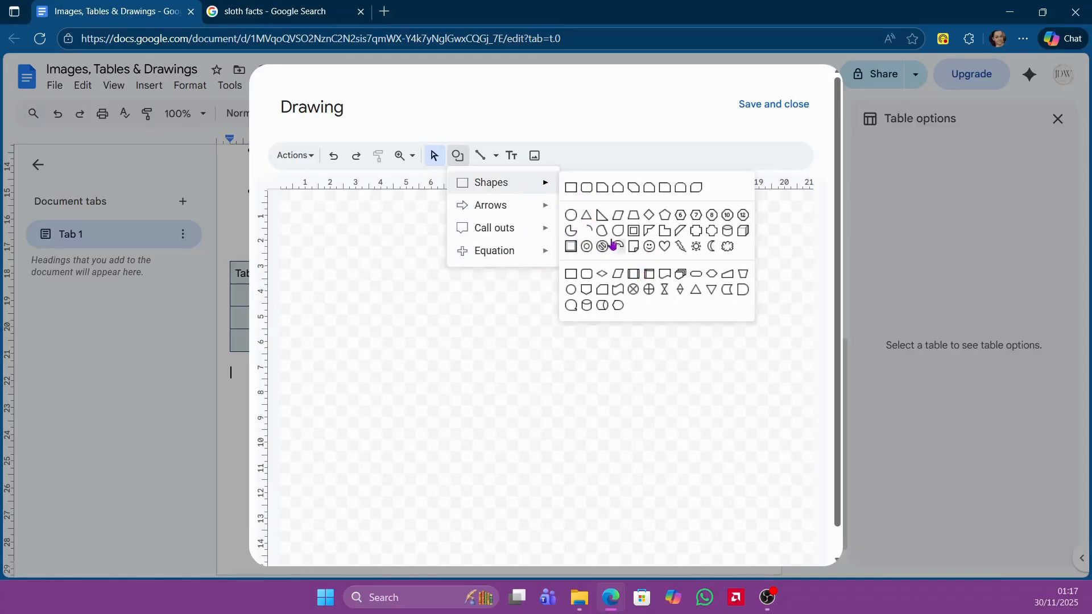
click(571, 216)
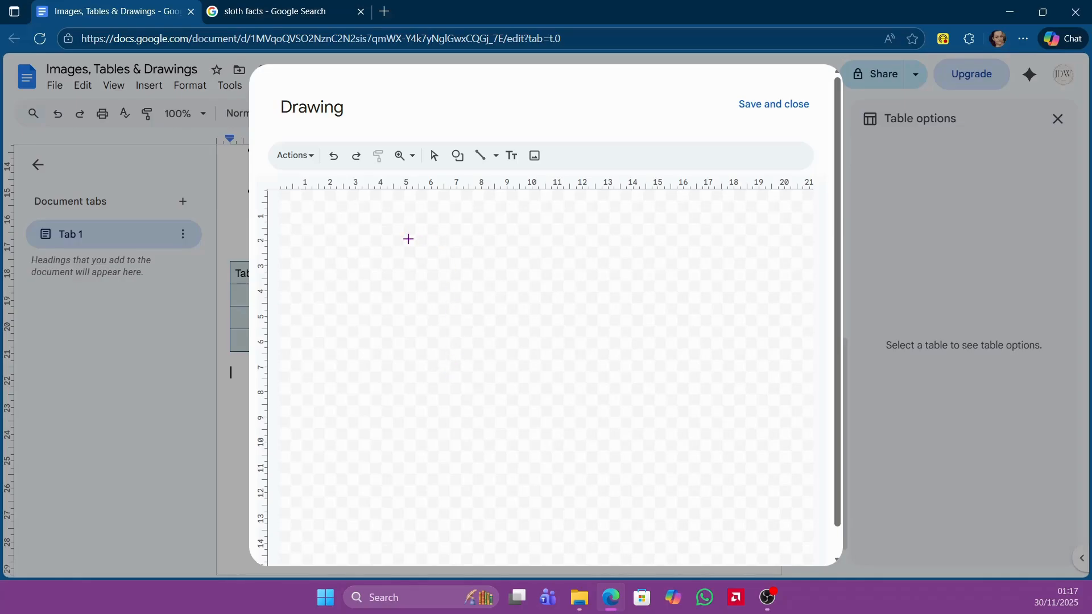
drag(407, 240, 688, 516)
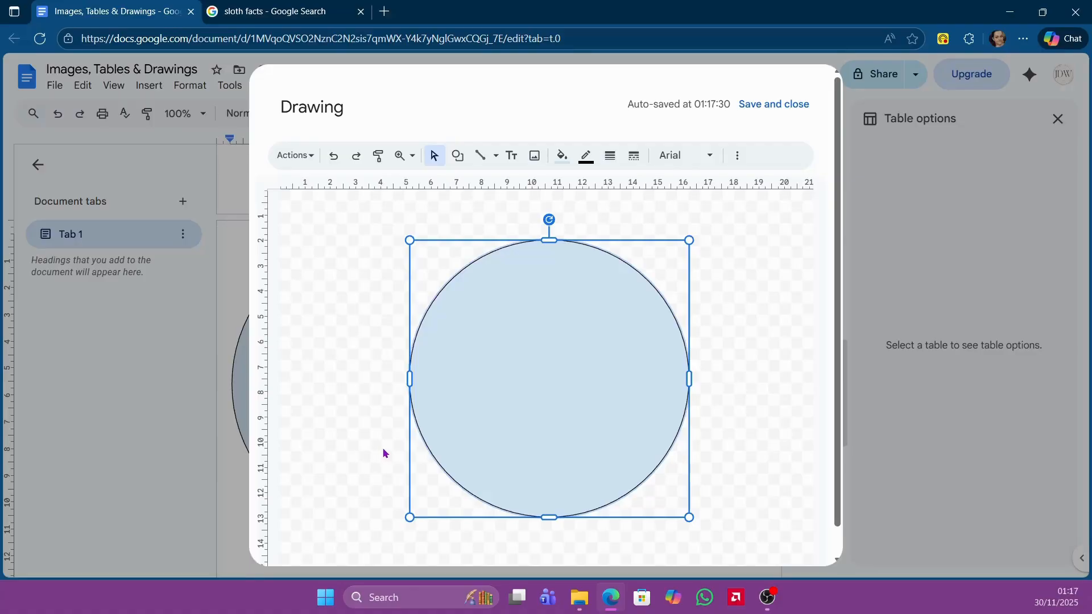
Fill the circle with medium purple and give it a light red border.
click(562, 163)
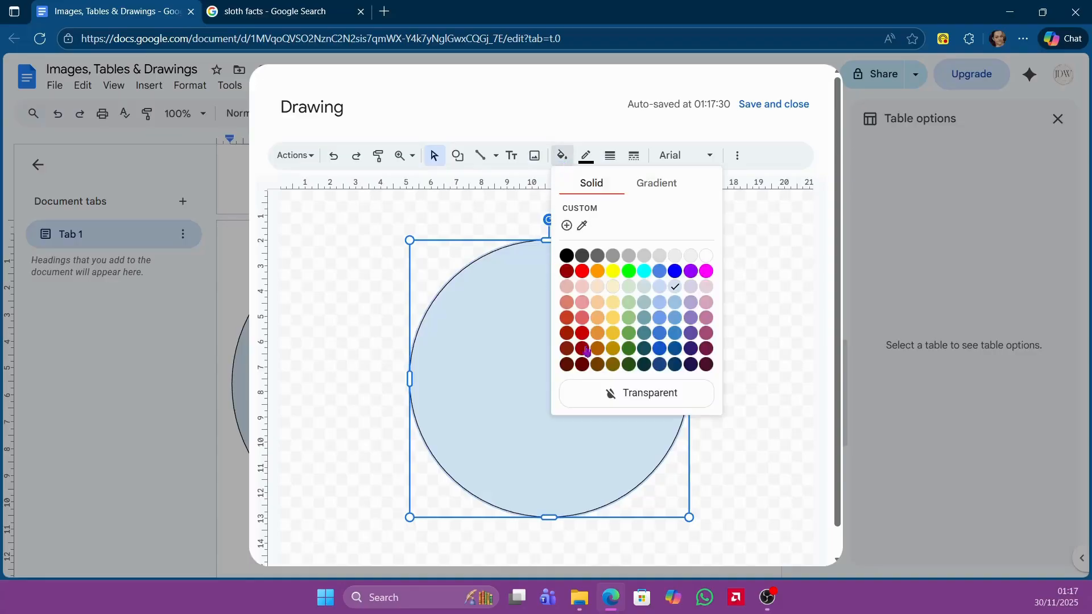
click(692, 318)
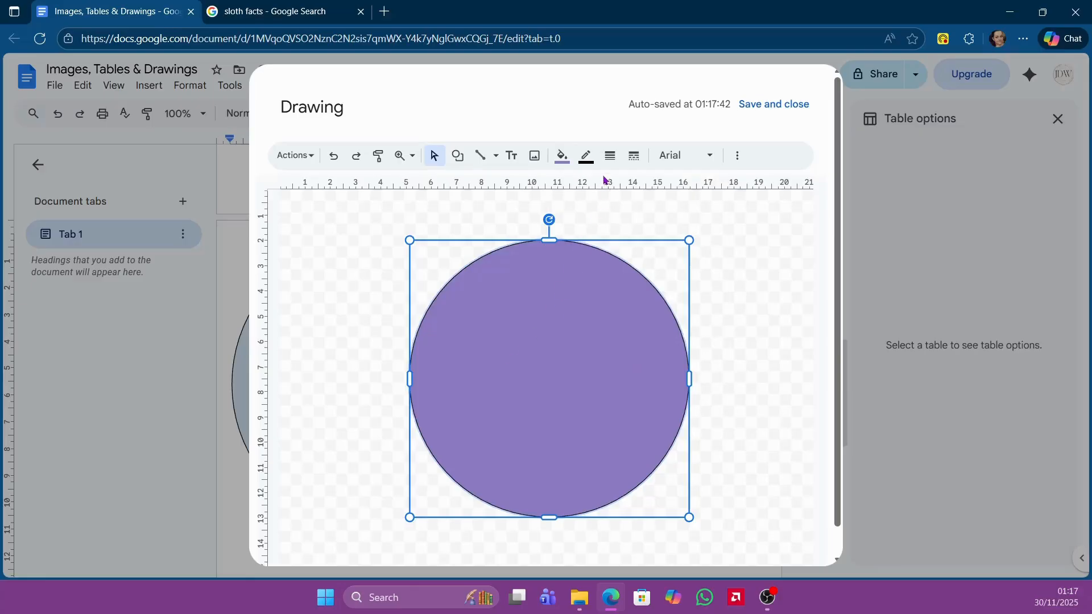
click(587, 162)
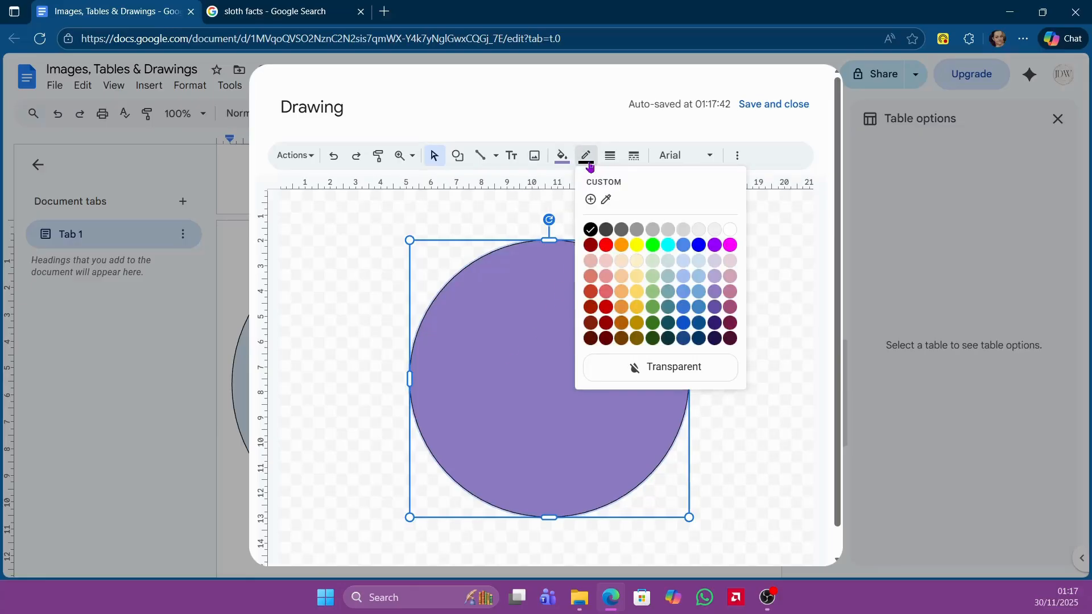
click(609, 296)
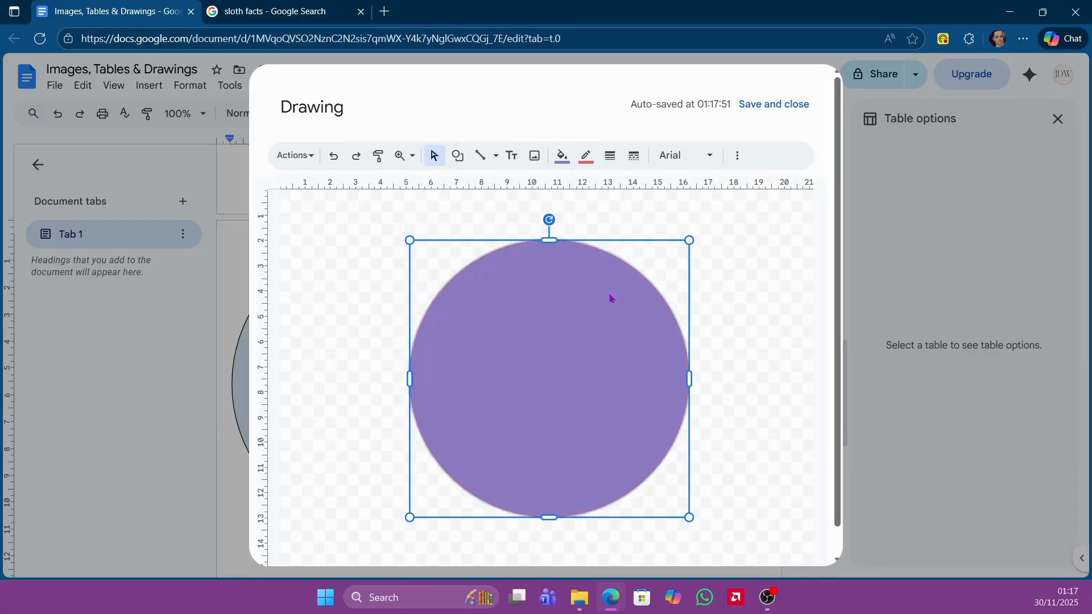
click(703, 299)
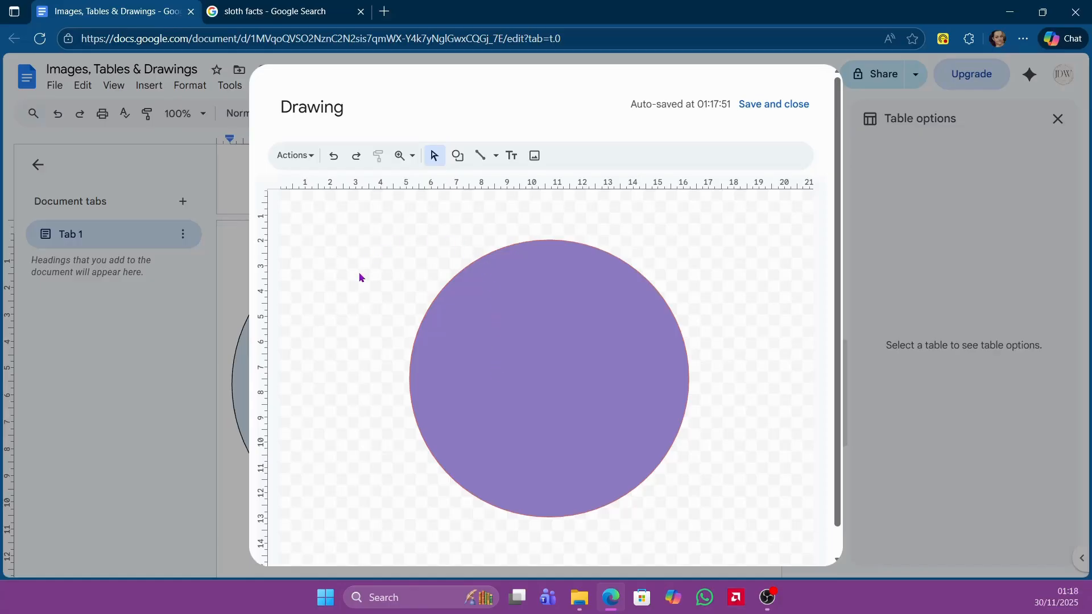
Draw a diamond about 9 cm wide and 10.5 cm high over the circle and centre it on the circle.
click(462, 159)
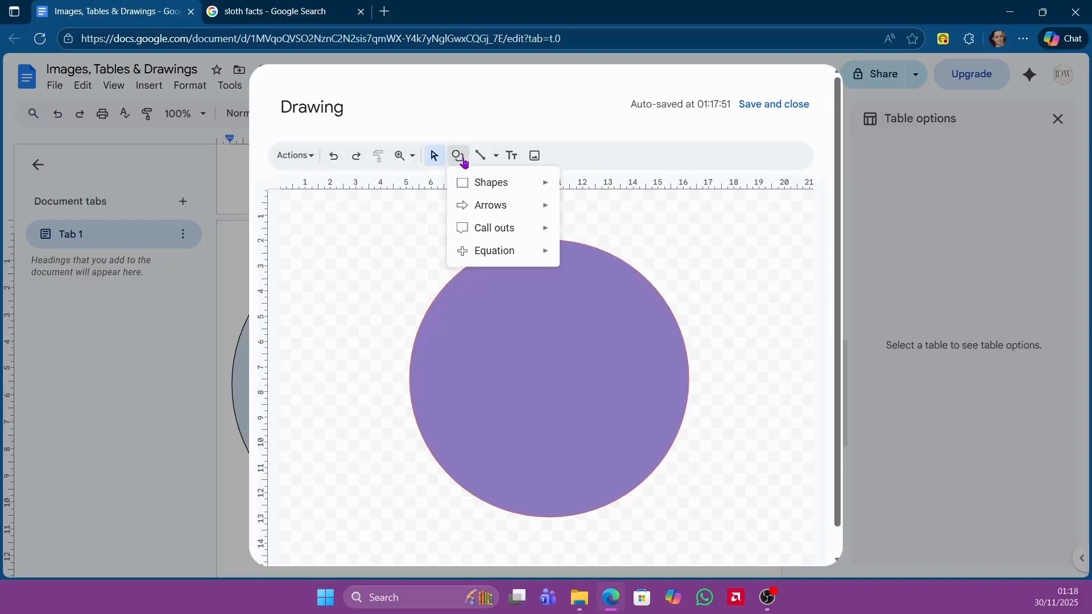
mouse_move(480, 182)
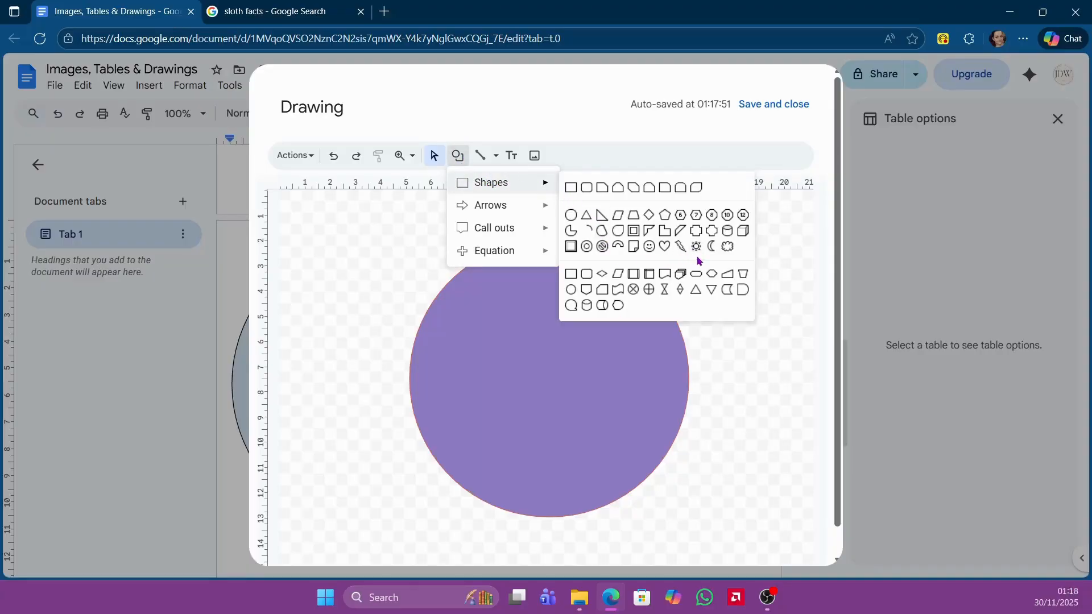
click(649, 216)
drag(467, 245, 573, 391)
drag(645, 482, 699, 513)
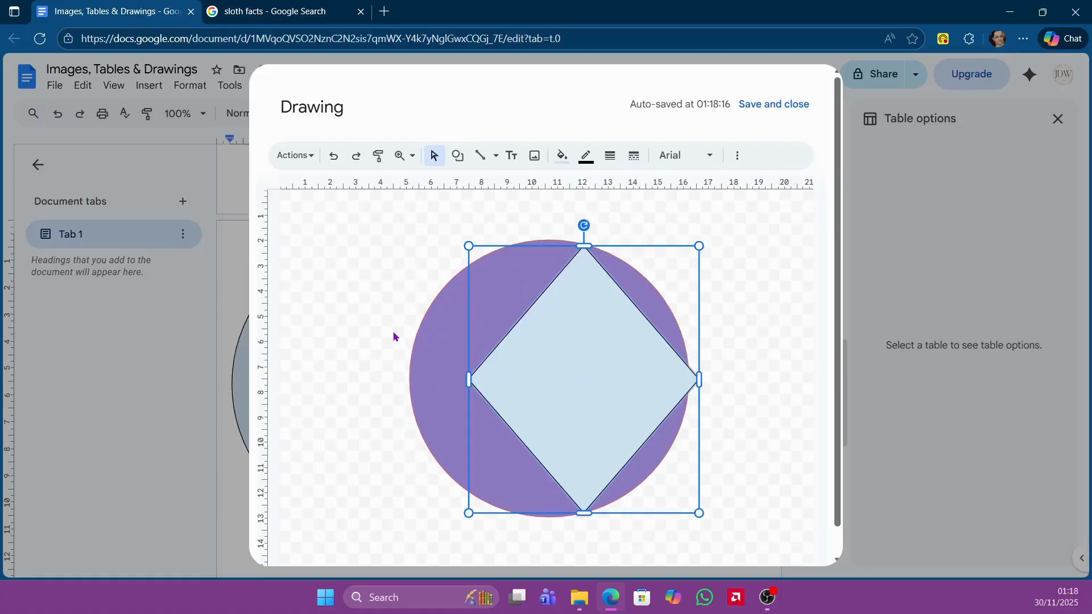
drag(559, 360, 527, 358)
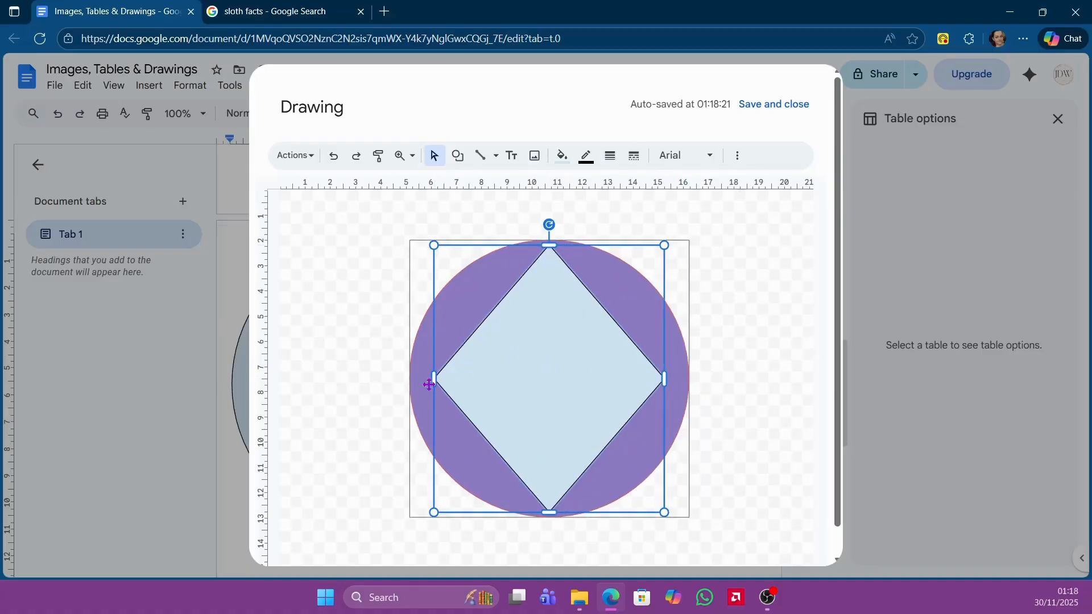
Stretch the diamond on all four sides so that its corners meet the circle's edge, about 11 by 11 cm.
drag(434, 379, 410, 379)
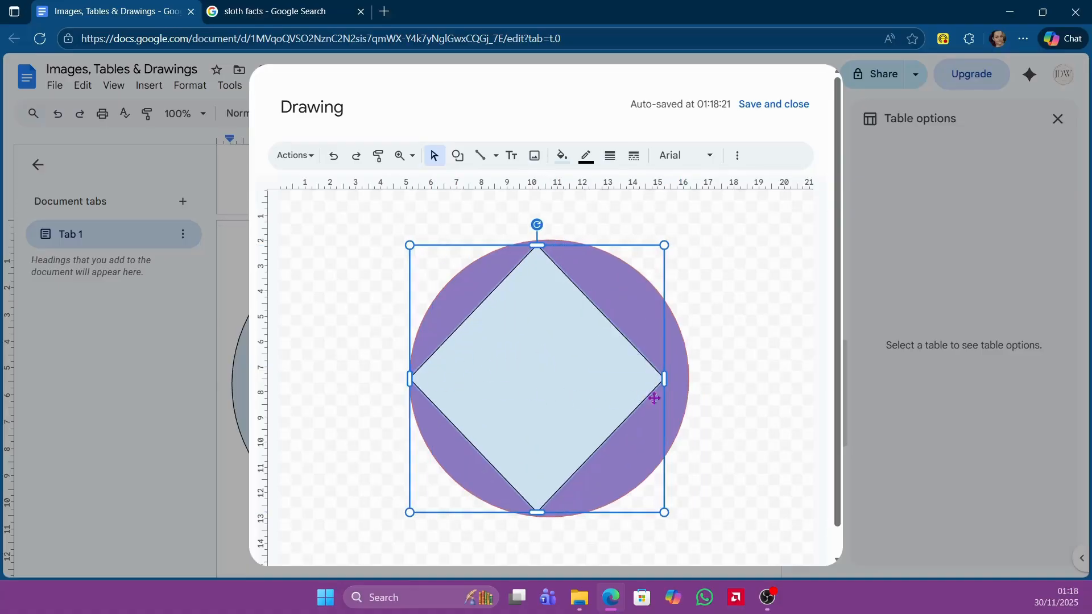
drag(663, 379, 688, 383)
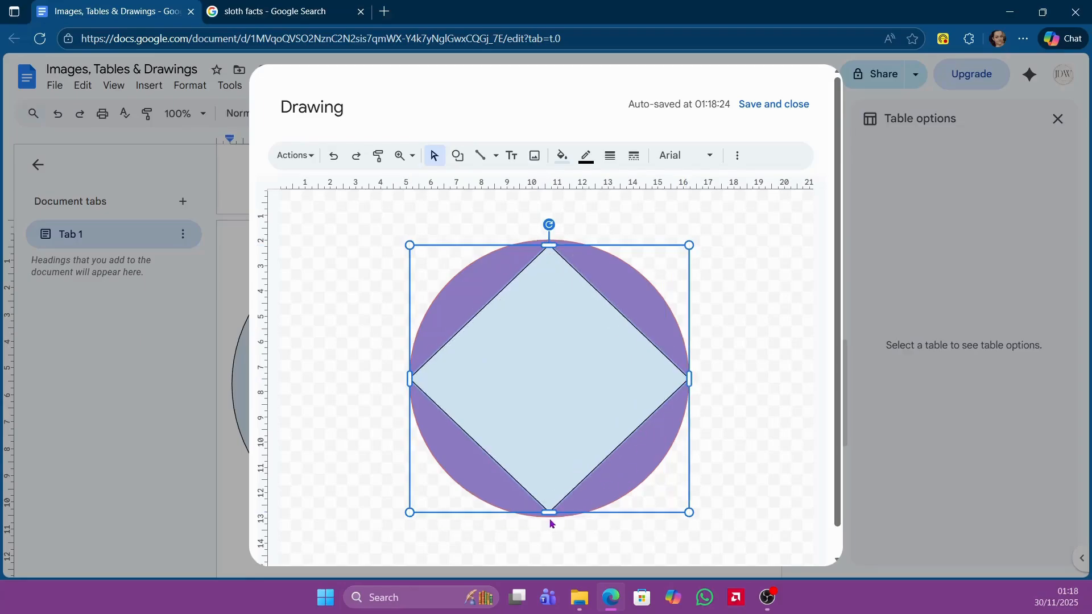
drag(548, 512, 549, 518)
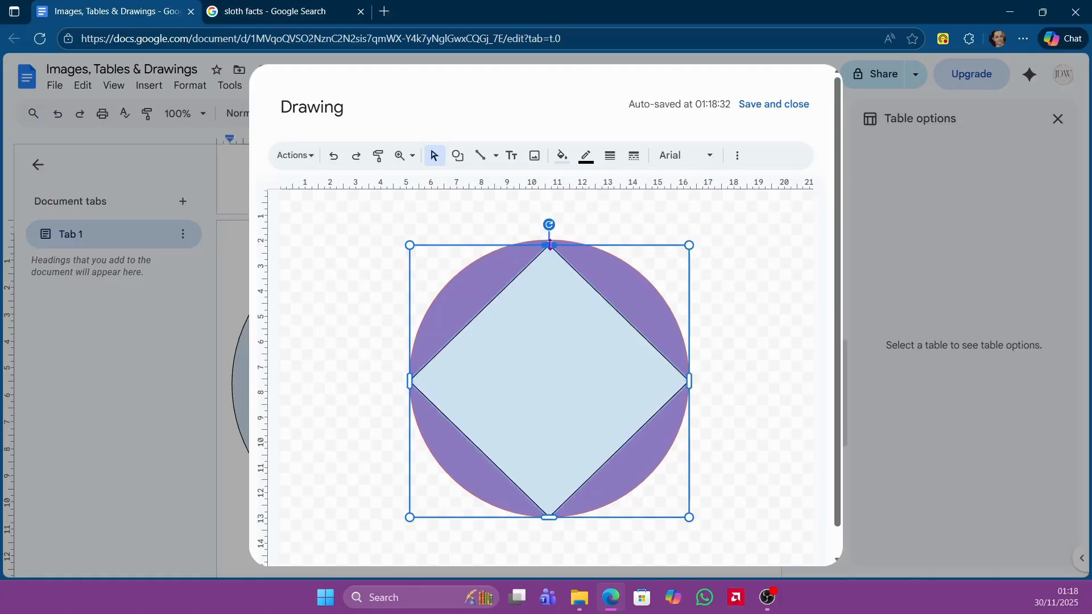
drag(549, 245, 549, 236)
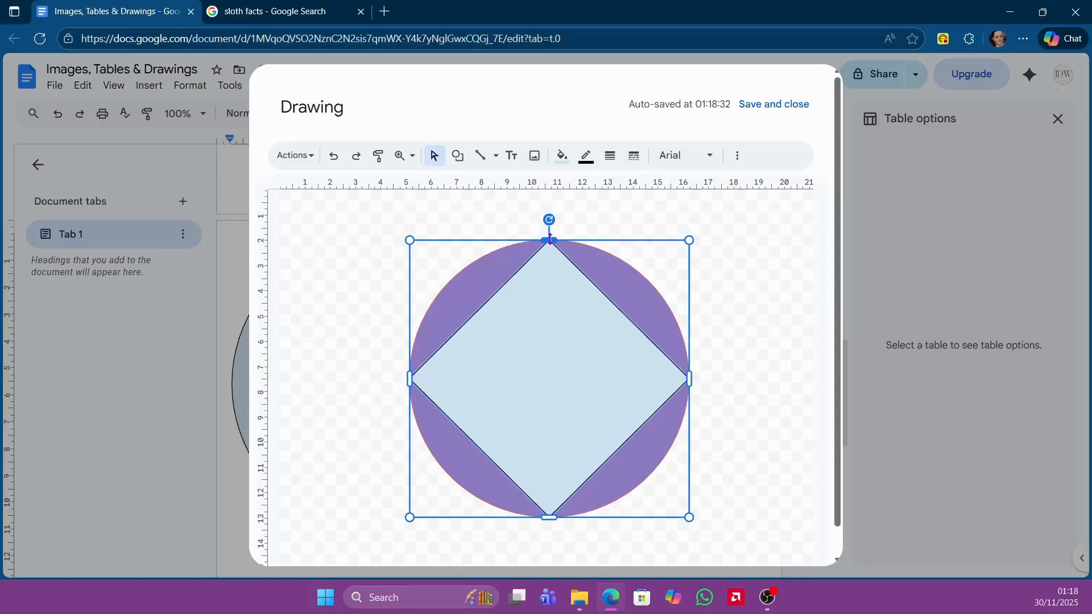
Fill the diamond with a lighter purple than the circle and give it a very pale border.
click(561, 156)
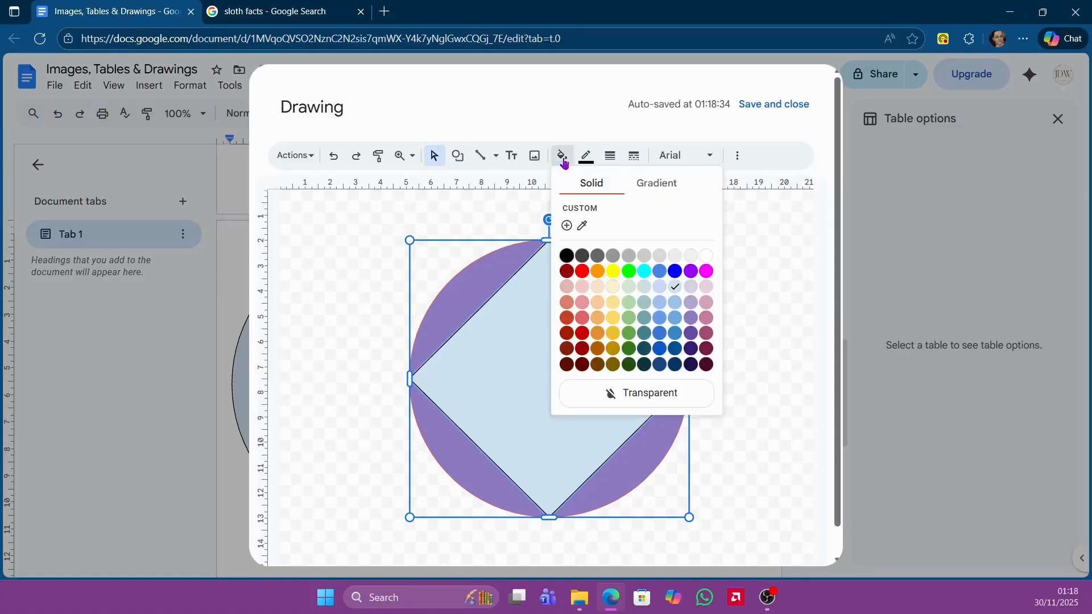
click(691, 305)
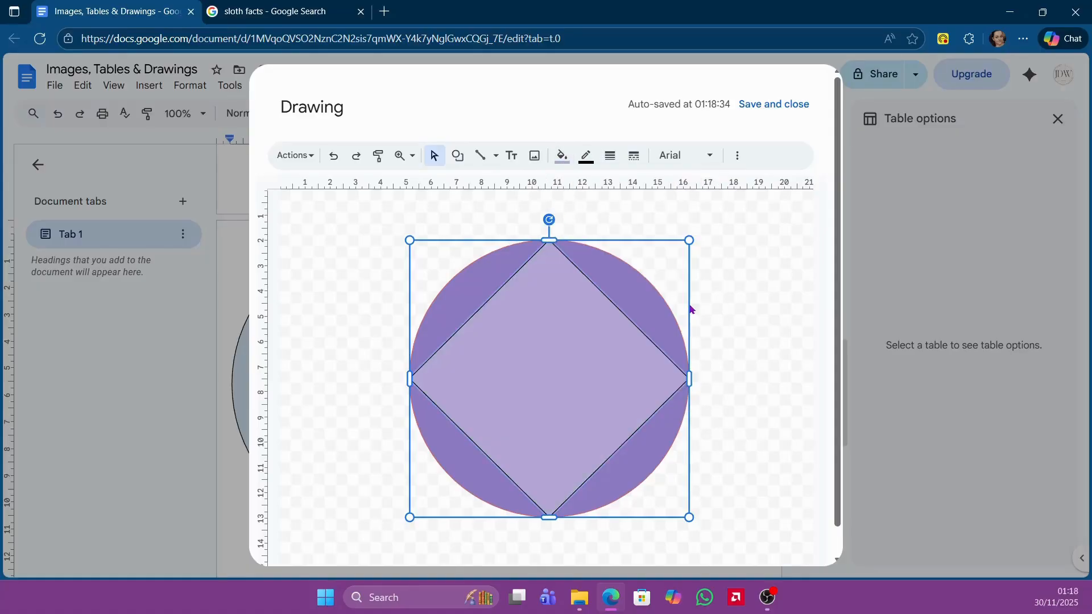
click(587, 164)
click(635, 267)
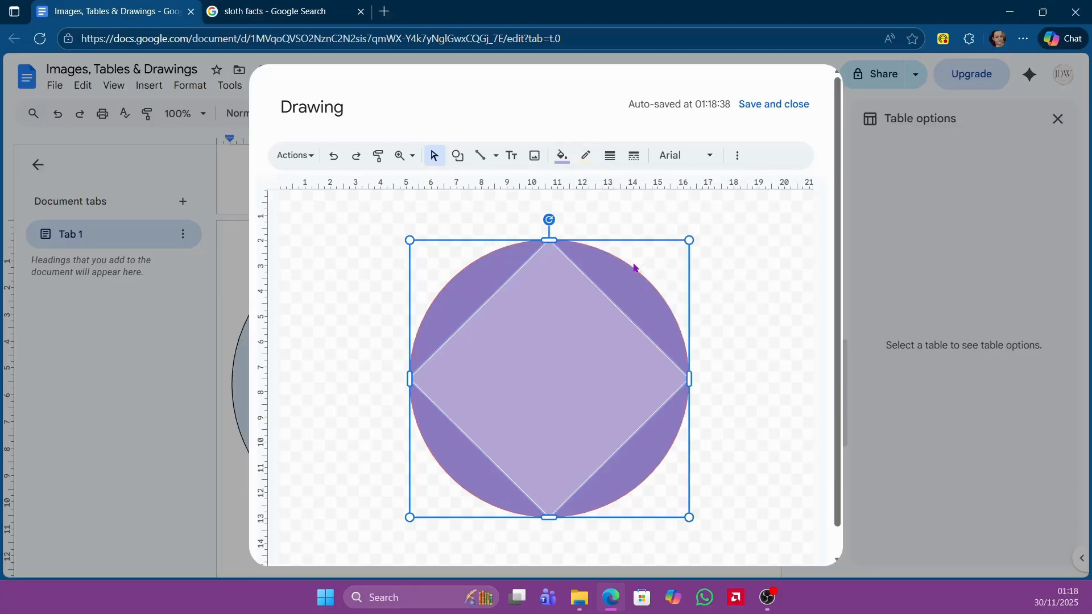
click(753, 278)
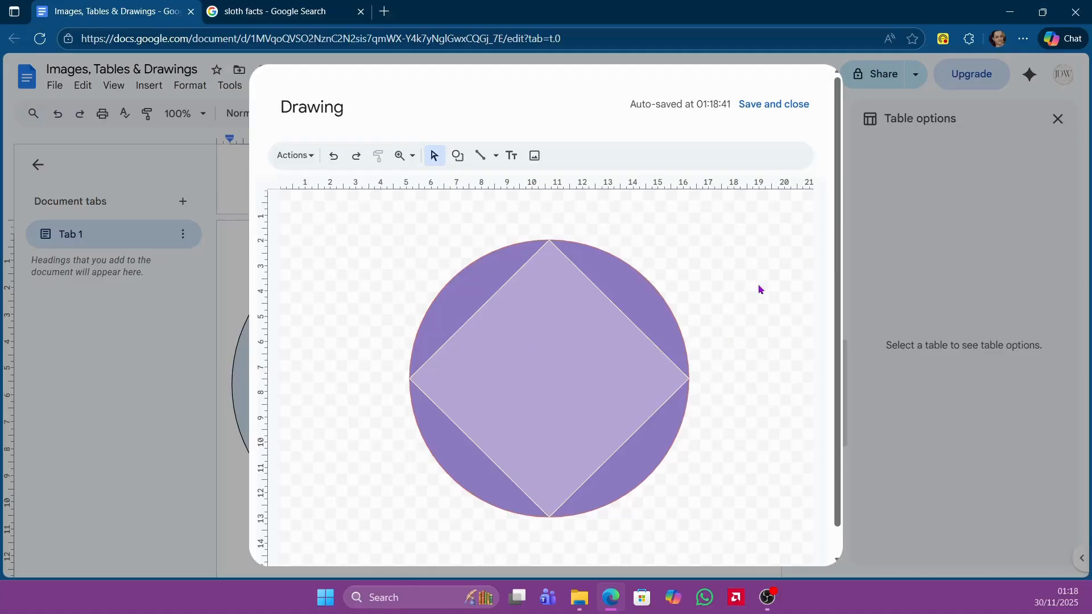
Save the drawing into the document and shrink it proportionally to about 7 cm across so it fits below the table.
click(783, 112)
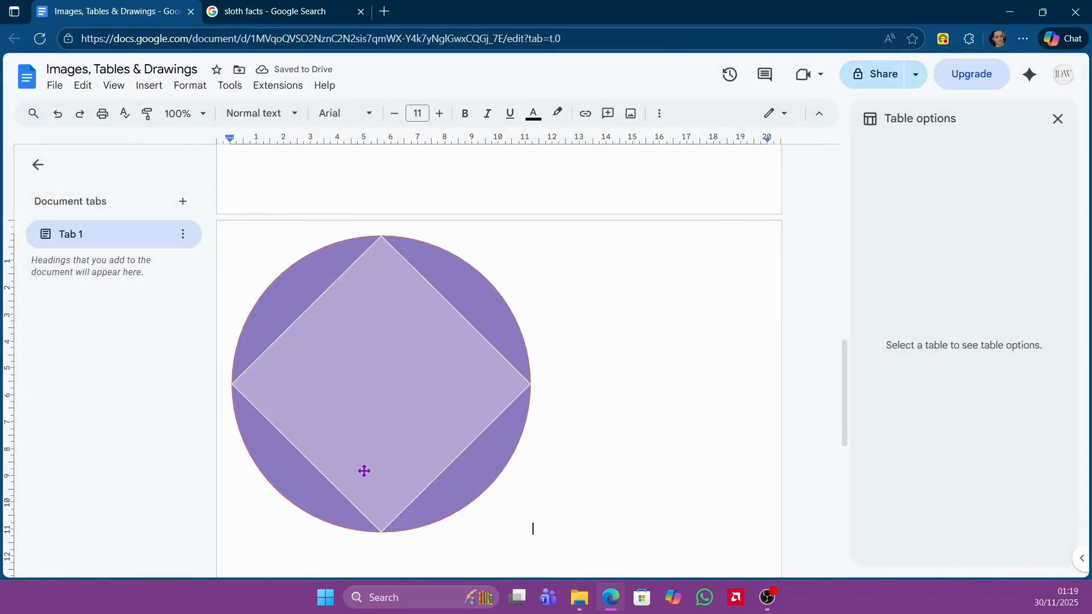
click(347, 457)
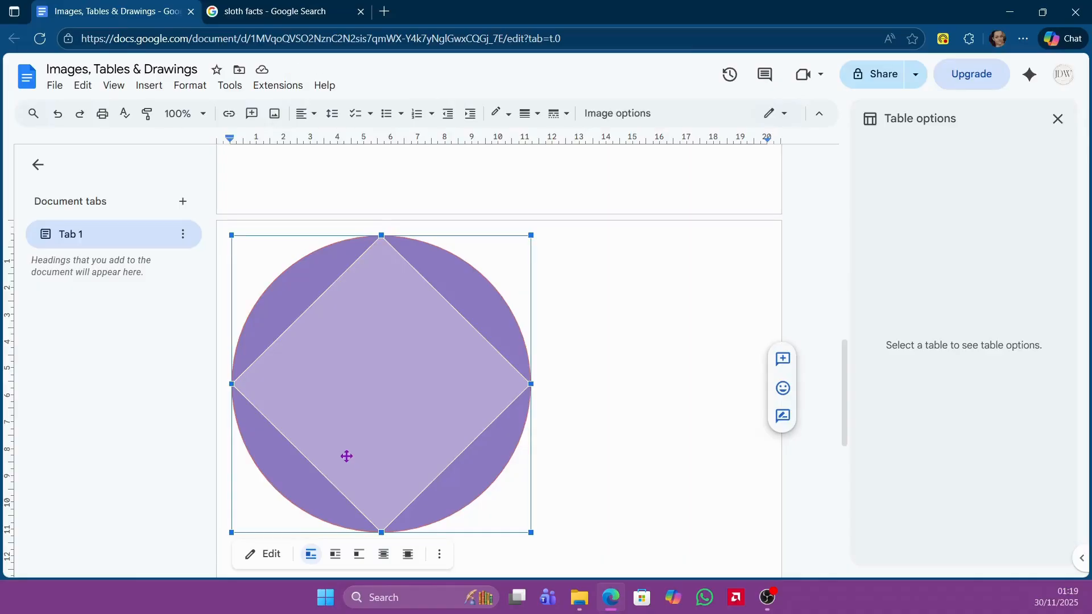
scroll(346, 457, up, 10)
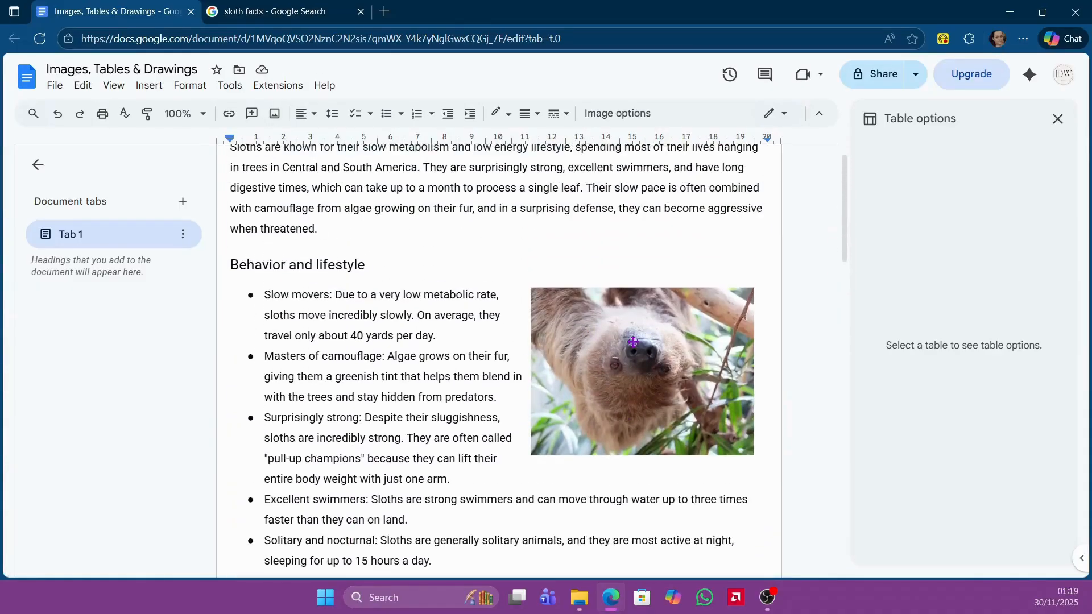
scroll(372, 456, down, 10)
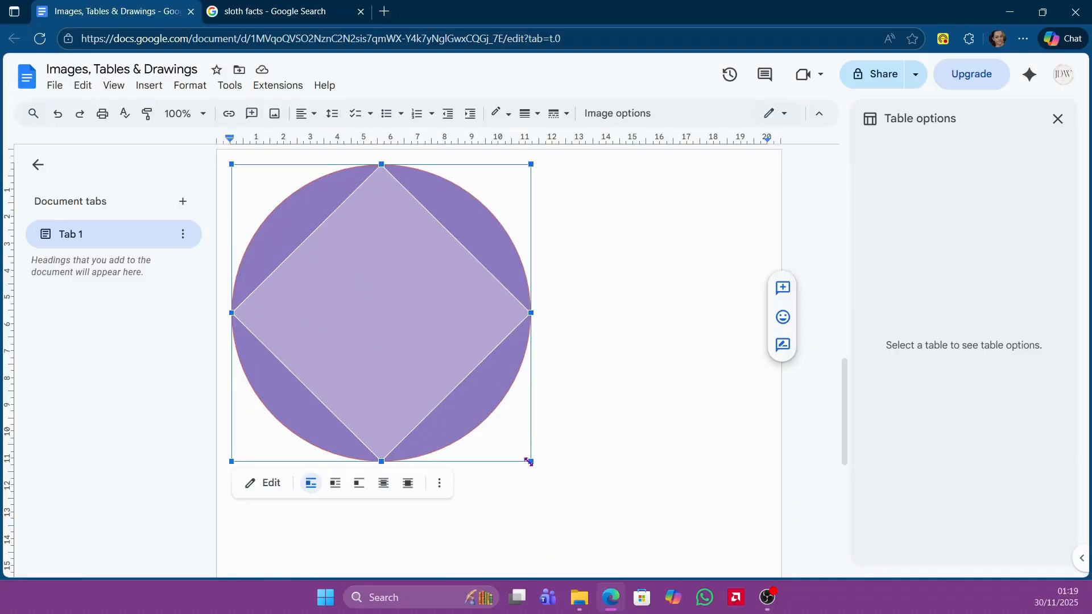
drag(529, 462, 392, 351)
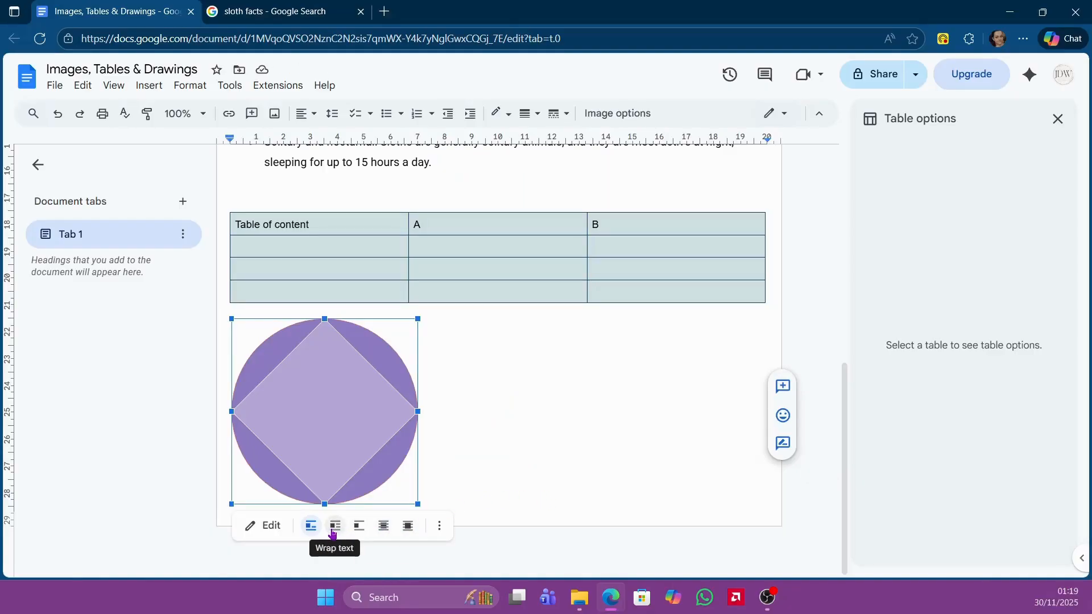
Set the drawing to wrap text and move it up beside the last three bullets under Behavior and lifestyle.
click(337, 534)
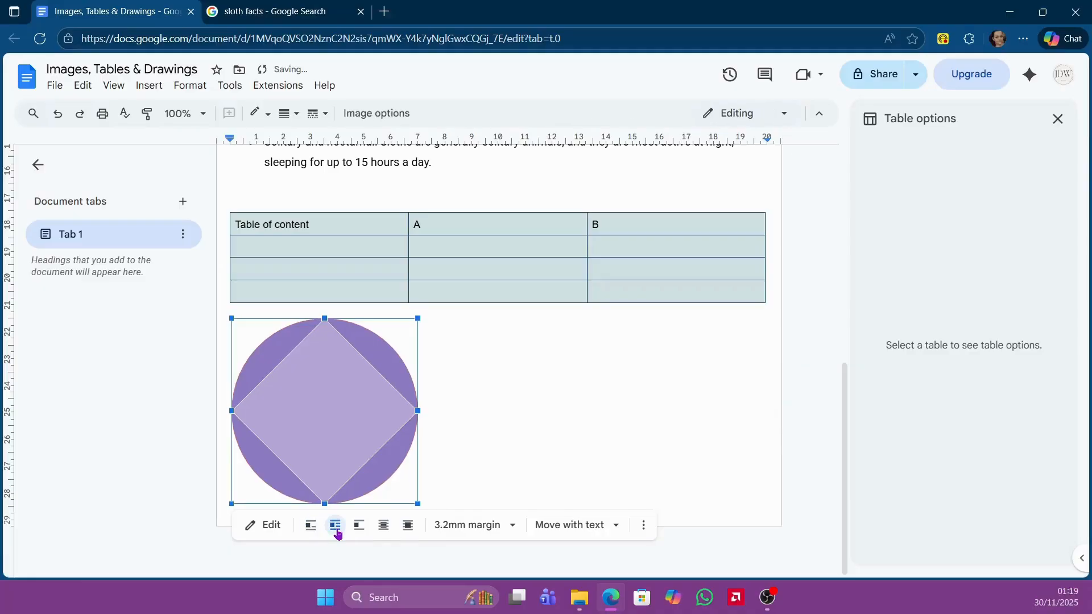
mouse_move(349, 456)
mouse_down()
mouse_move(334, 382)
mouse_move(349, 358)
mouse_move(356, 380)
mouse_move(341, 384)
mouse_move(354, 383)
mouse_move(352, 408)
mouse_up()
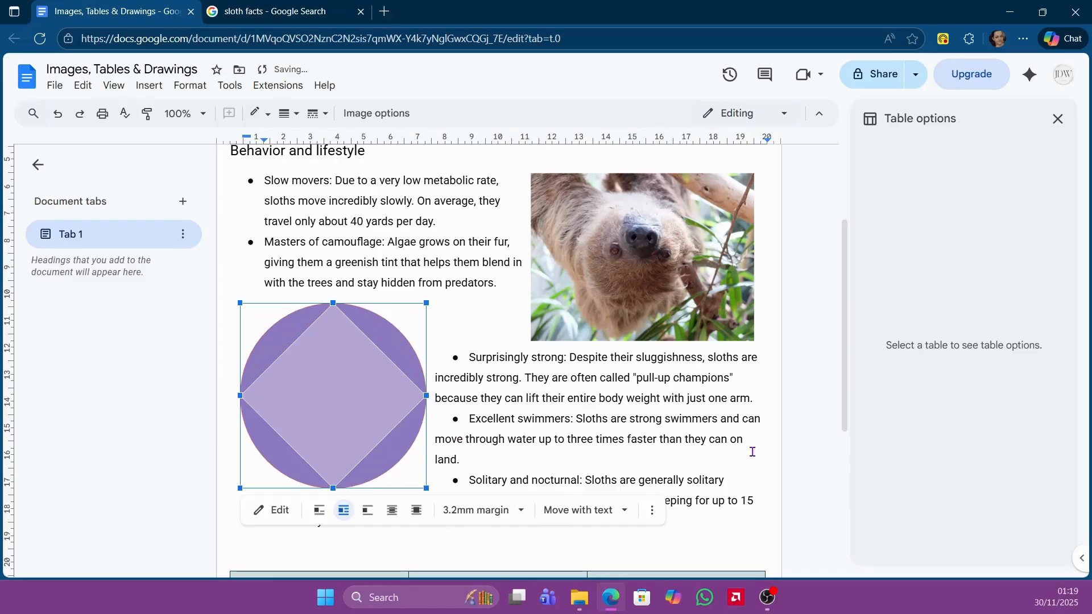
click(806, 458)
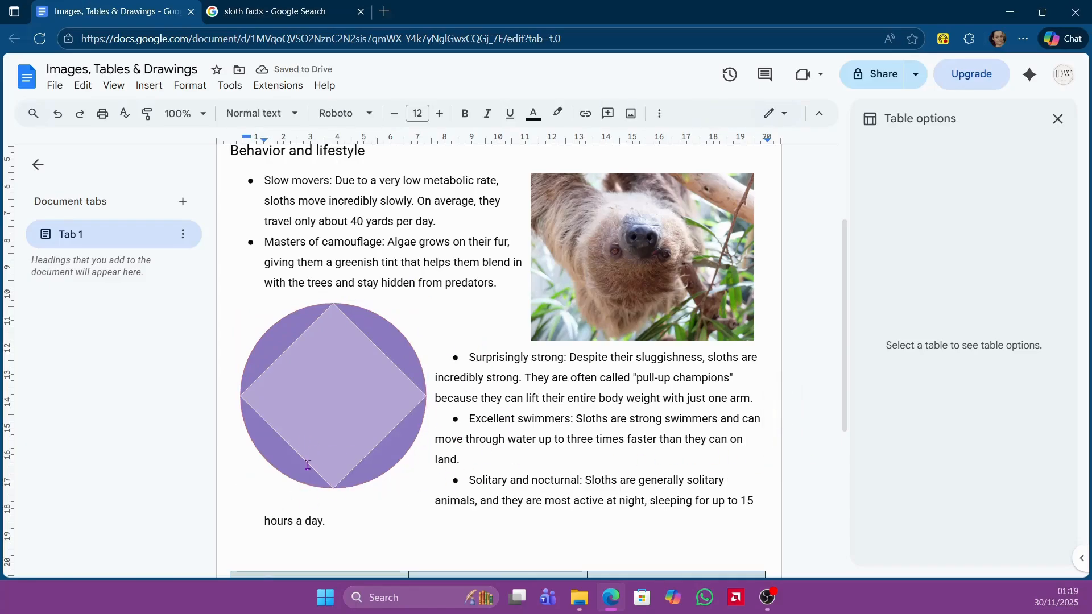